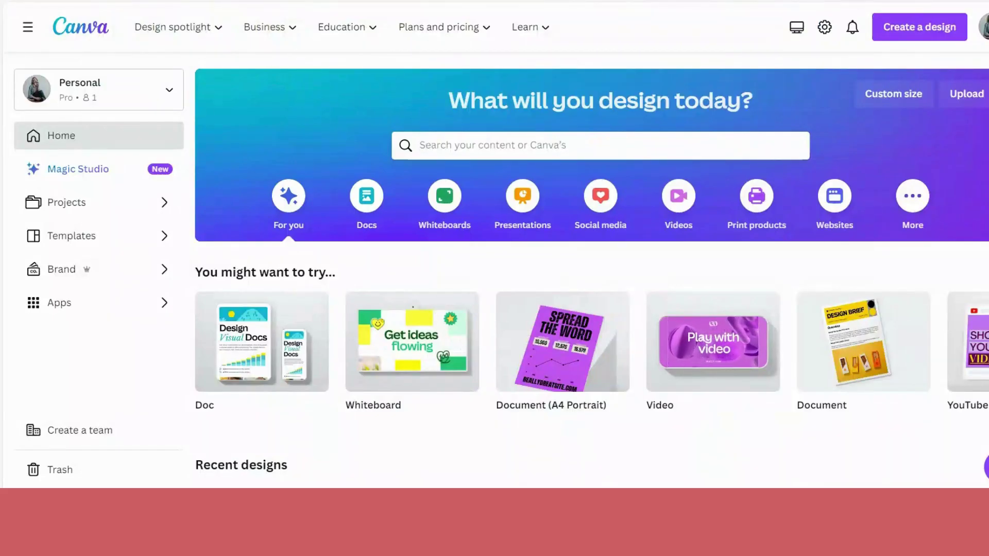
Create a new blank custom-size design of 1000 × 1000 px.
left_click(916, 30)
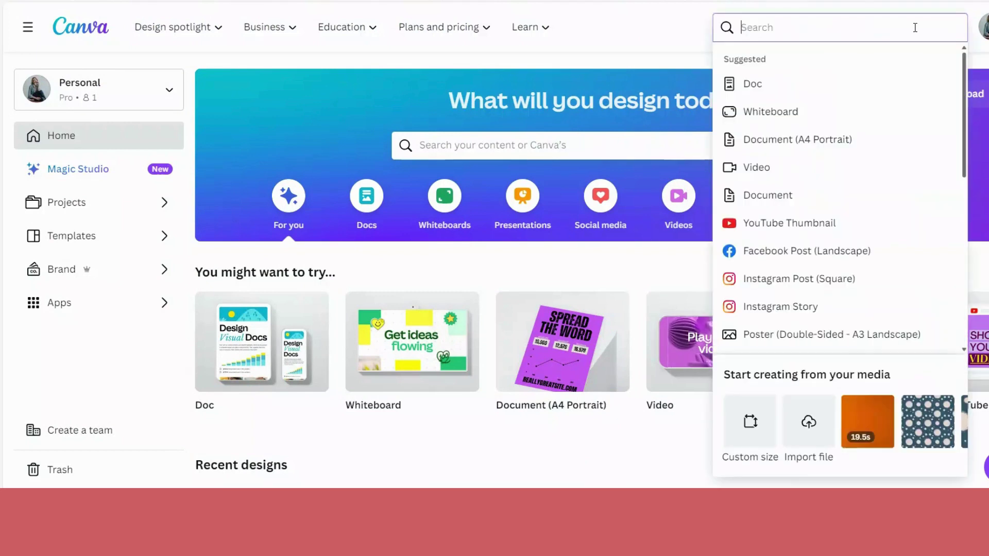
left_click(750, 421)
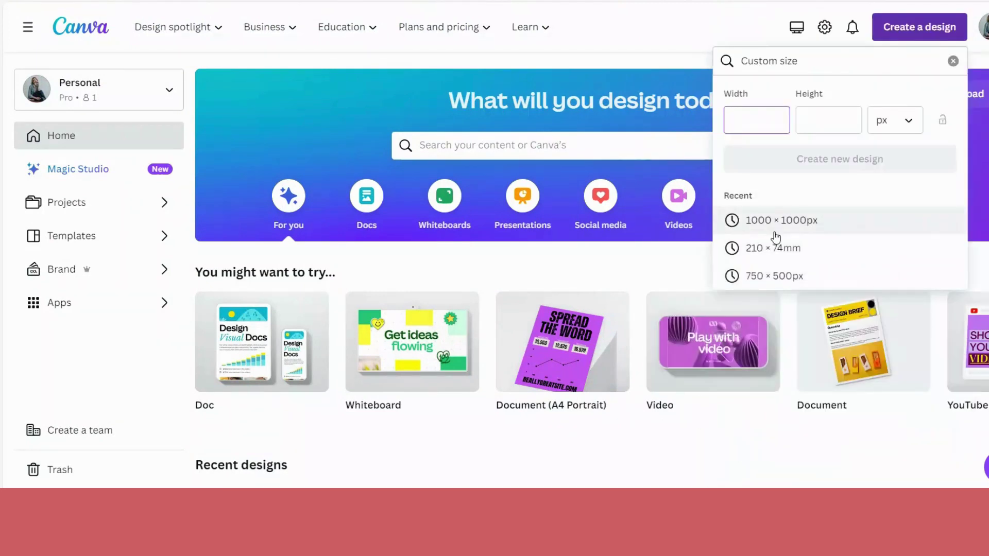
type("1000")
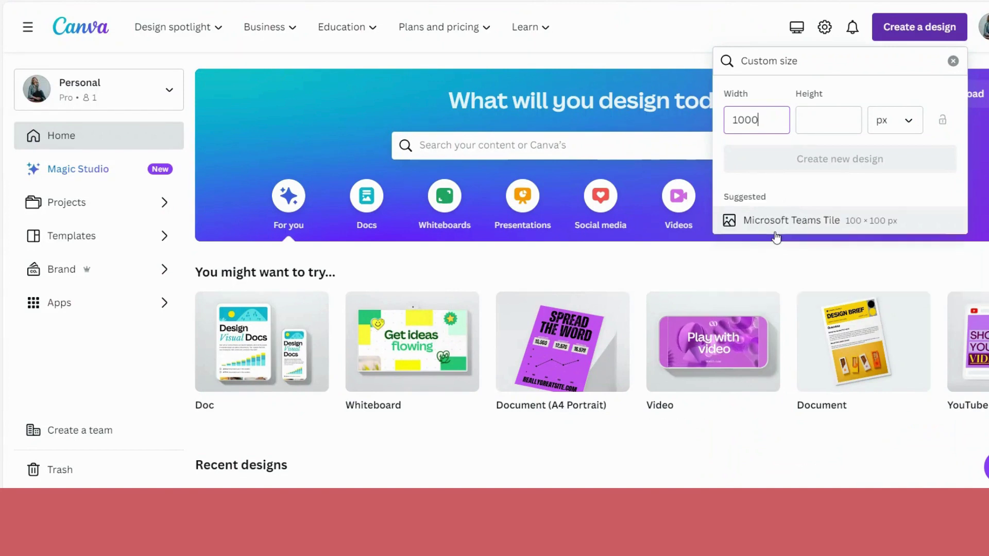
key("Tab")
type("100")
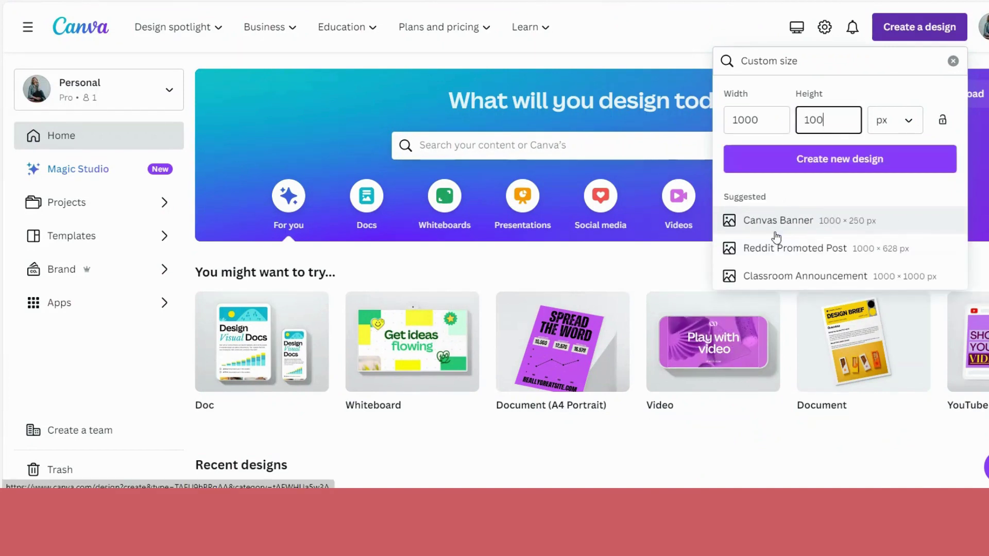
type("0")
left_click(811, 161)
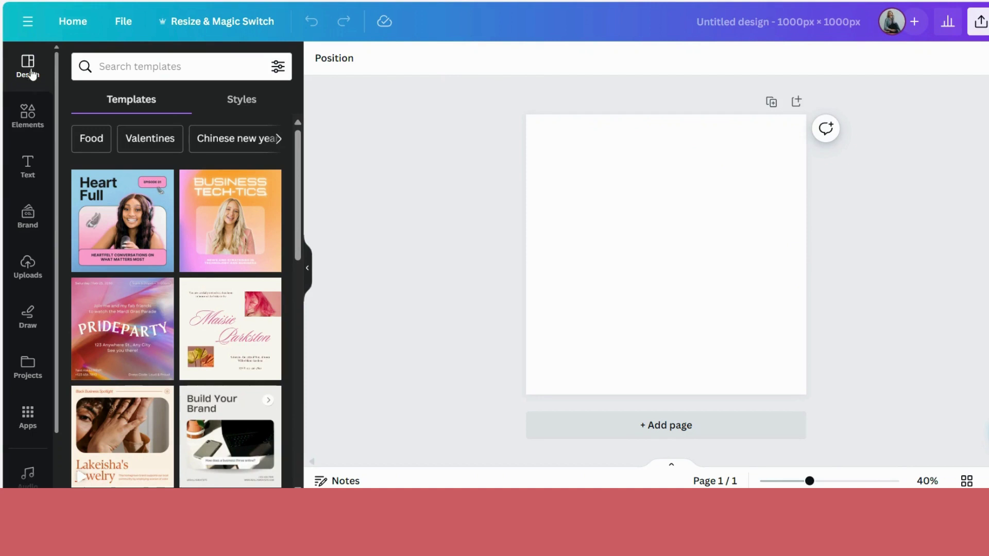
Add the yellow scribbled circle from recently used Elements and shrink it.
left_click(22, 118)
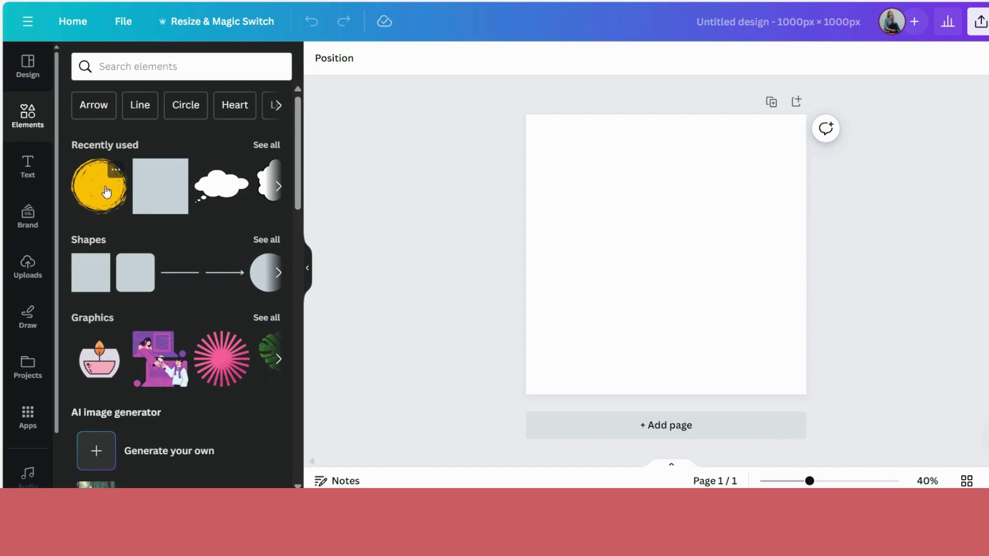
left_click(105, 191)
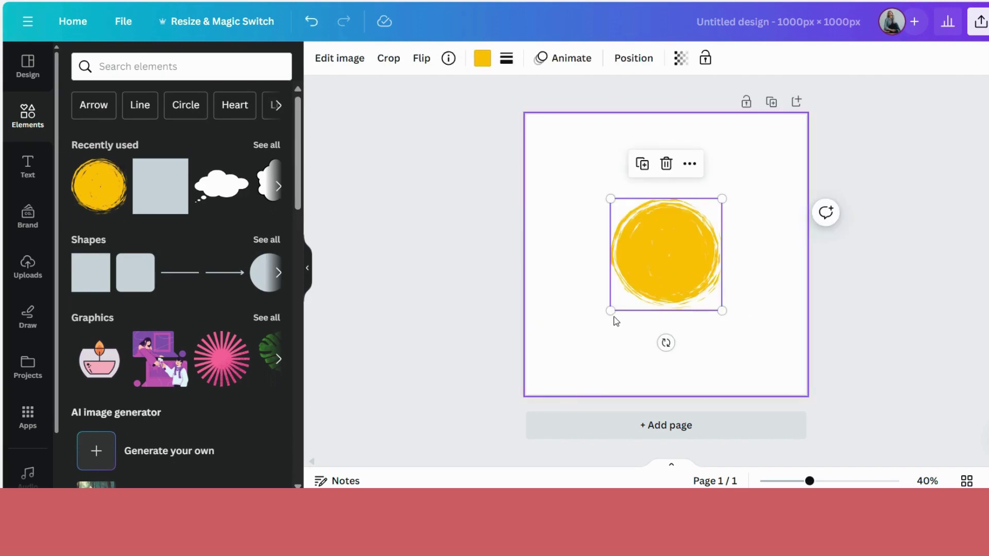
left_click_drag(611, 312, 665, 287)
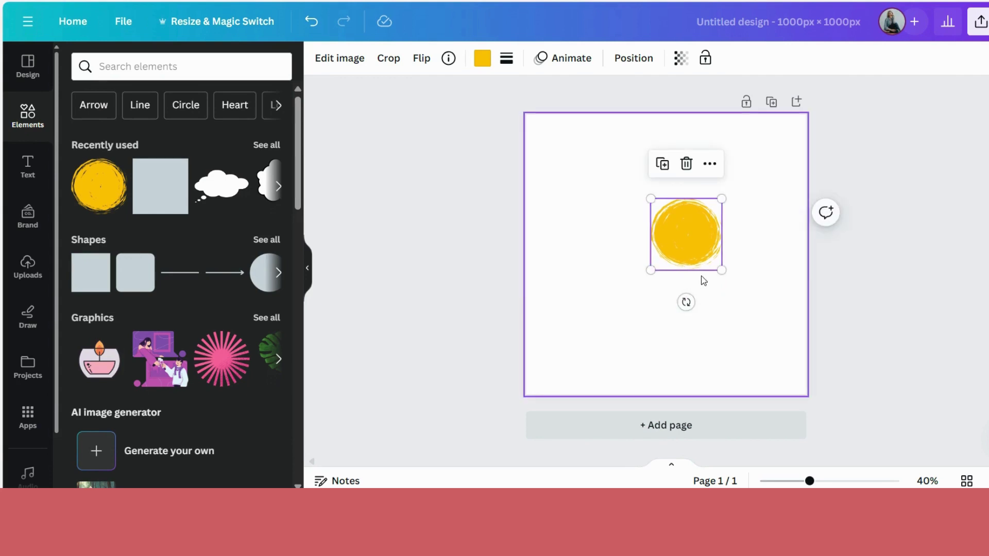
Snap the yellow circle centred on the page's top edge, then duplicate it.
left_click_drag(684, 241, 662, 118)
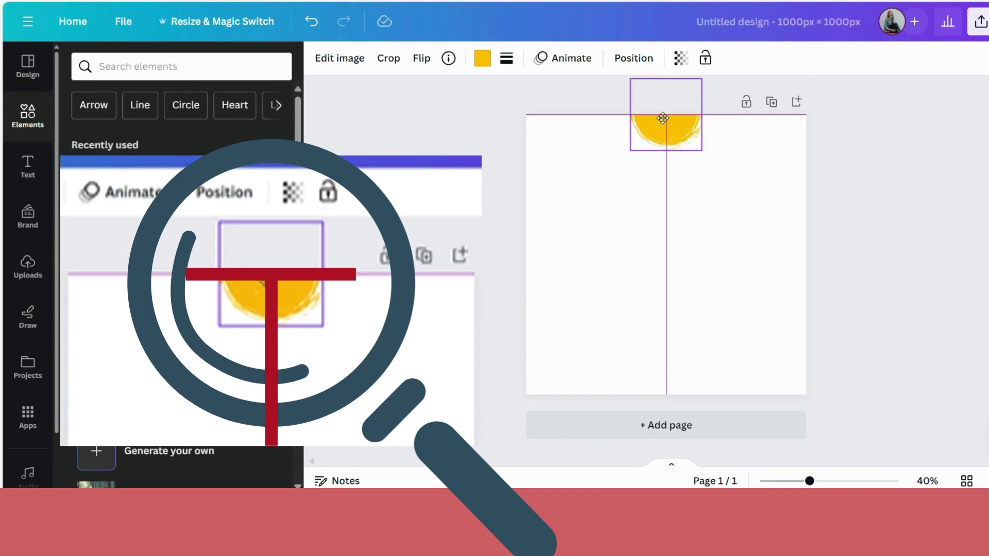
left_click_drag(662, 118, 663, 119)
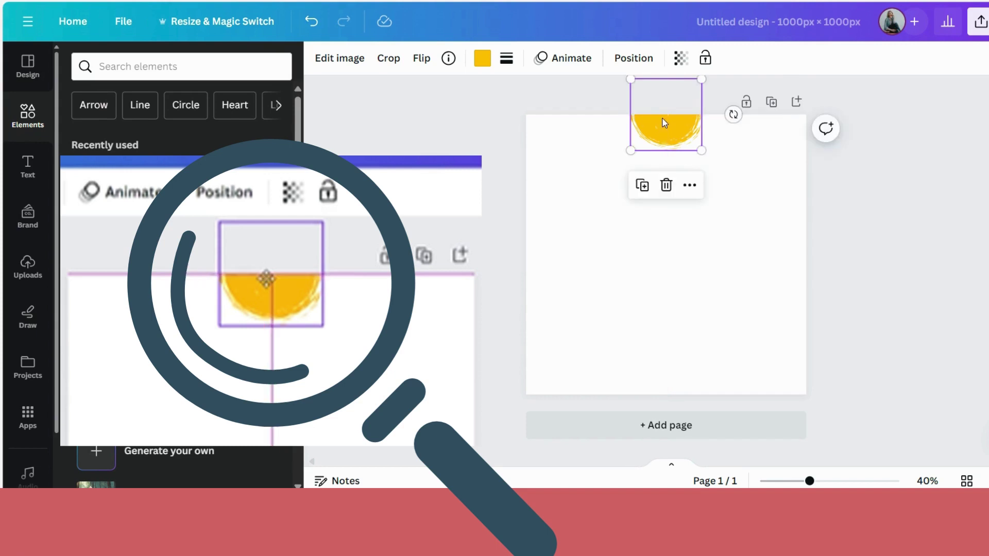
left_click(643, 185)
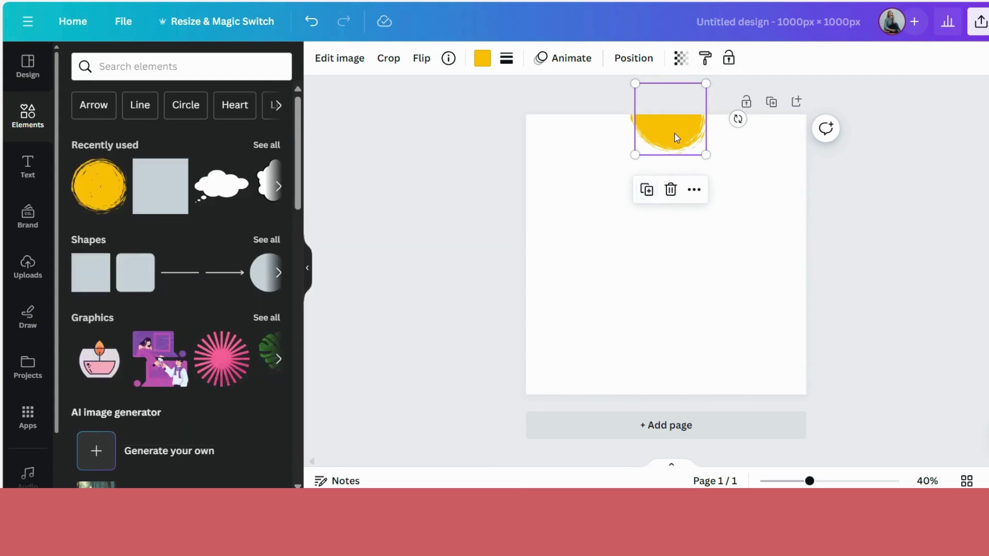
Move the duplicate circle down so it snaps centred on the bottom edge.
left_click_drag(676, 137, 668, 405)
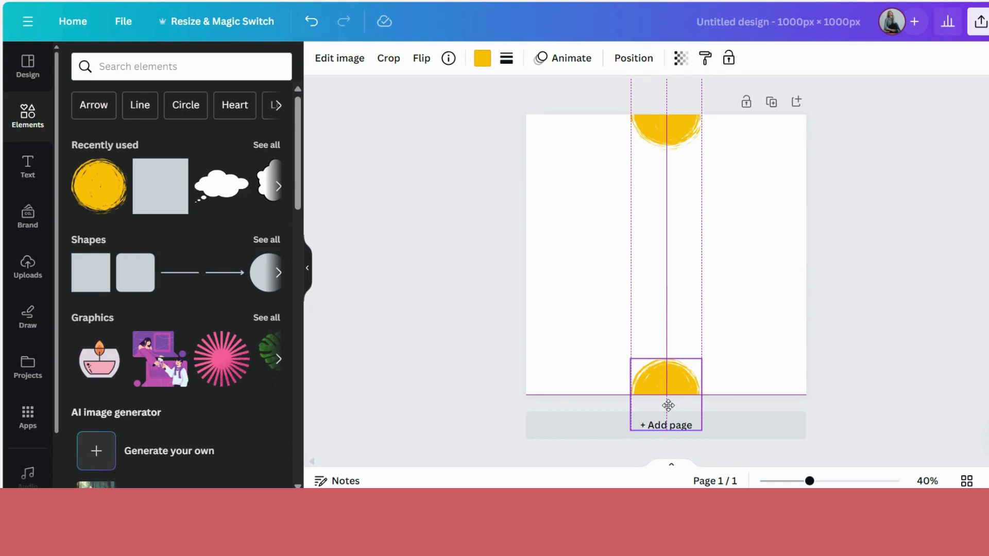
left_click_drag(668, 405, 668, 405)
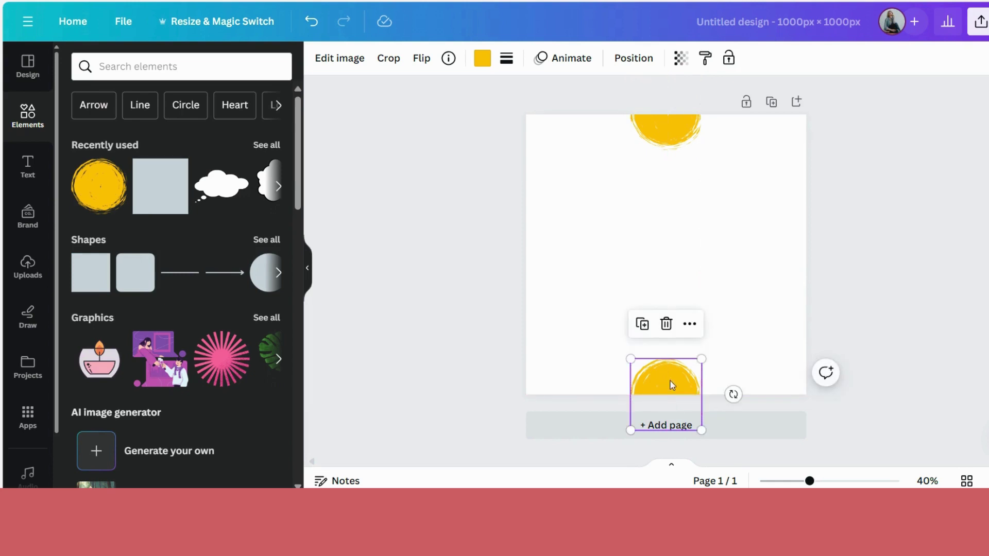
Duplicate the half circle and place copies centred on the left and right edges.
left_click(643, 326)
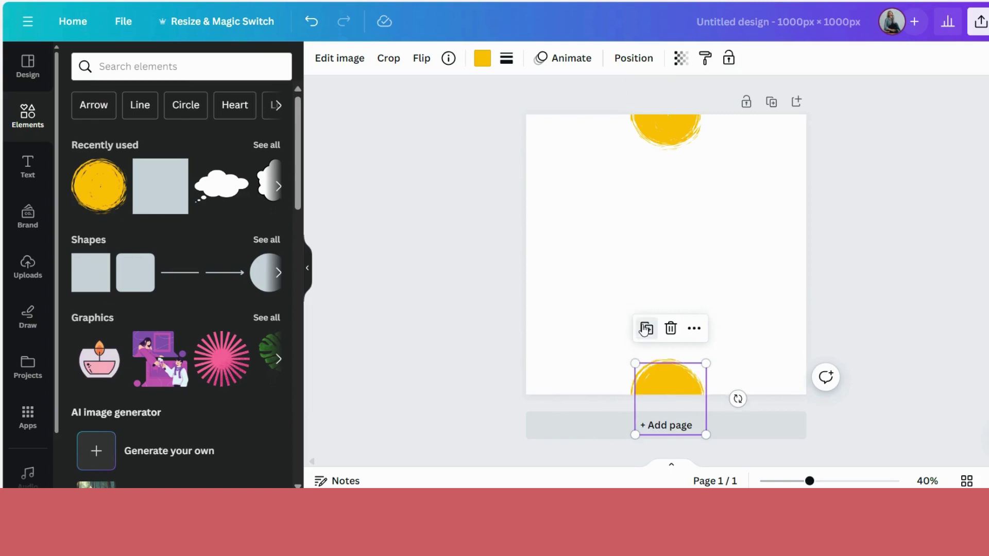
left_click_drag(666, 389, 822, 254)
left_click(503, 183)
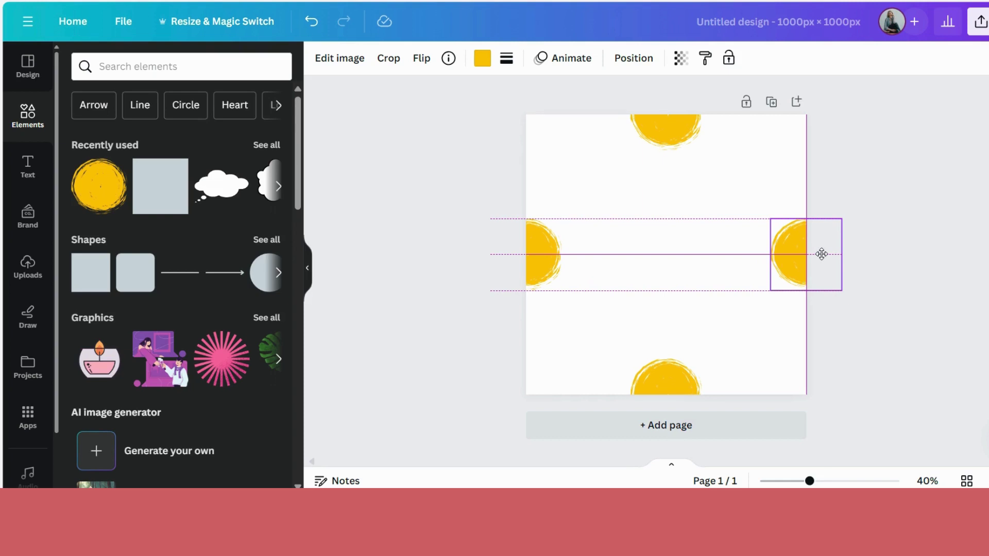
left_click_drag(821, 254, 821, 254)
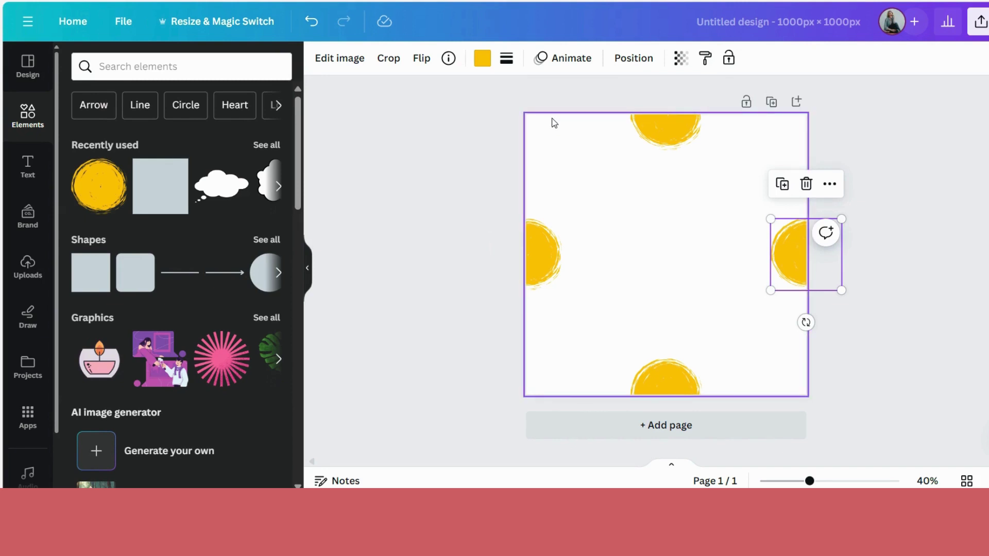
Add a small yellow circle near the top-left and duplicate copies toward the top right.
left_click(99, 185)
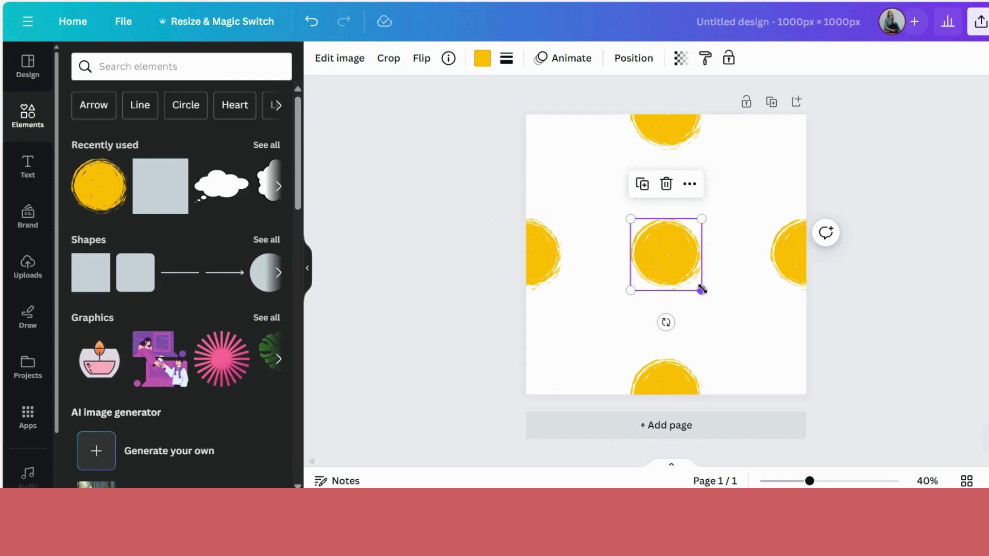
left_click_drag(701, 290, 626, 174)
left_click(550, 108)
left_click(607, 138)
left_click_drag(693, 213, 740, 178)
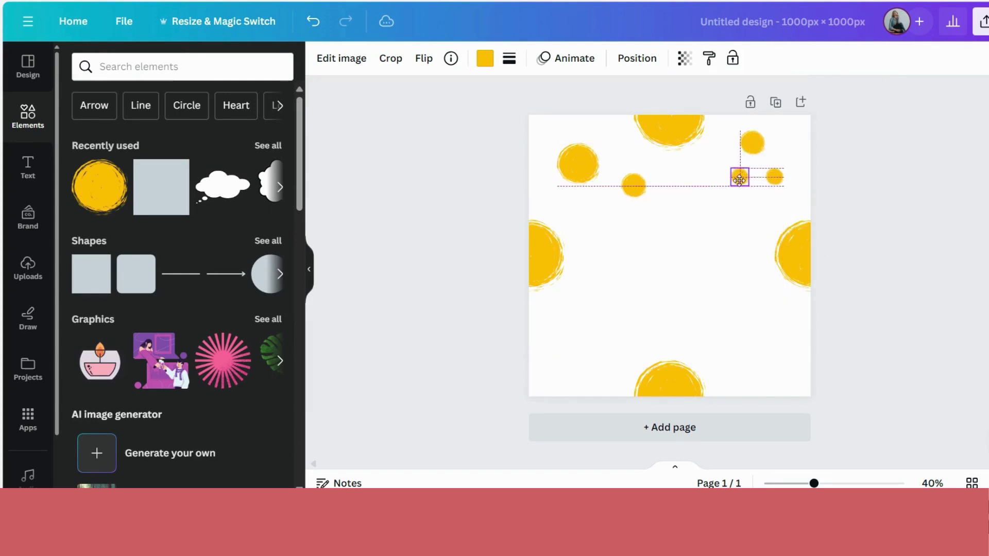
Add another shrunken yellow circle and scatter several duplicates across the page interior.
left_click(112, 170)
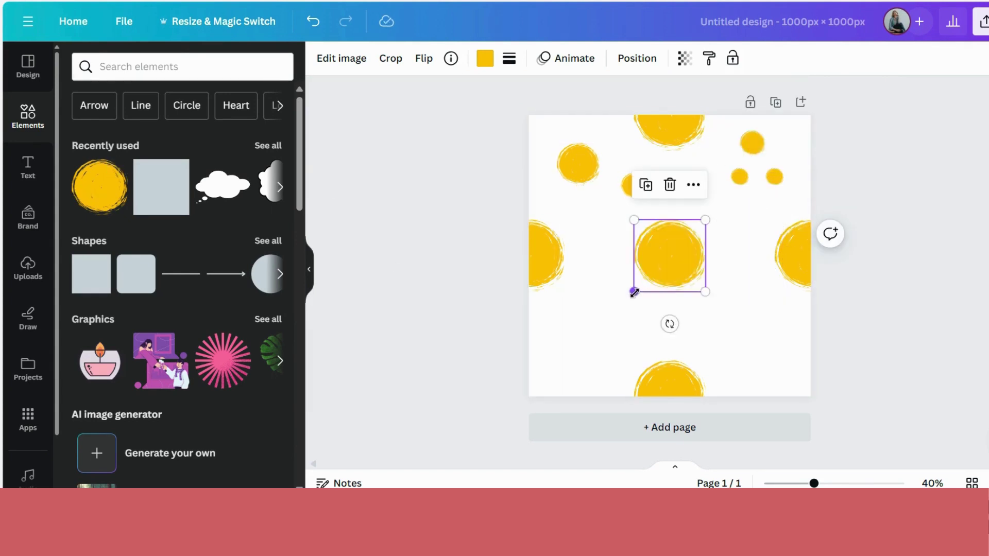
left_click_drag(635, 293, 553, 369)
left_click(543, 302)
left_click_drag(524, 407, 613, 356)
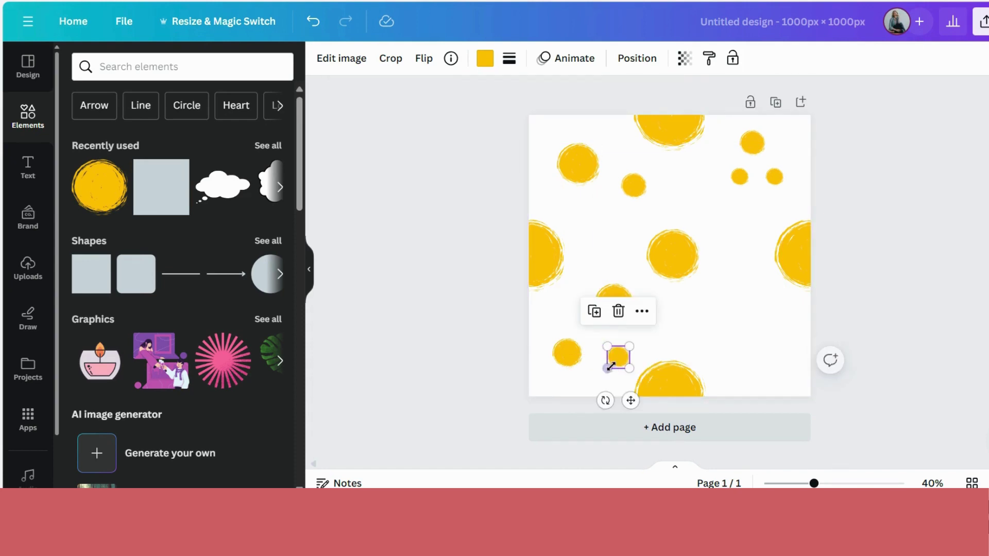
key("ctrl+d")
left_click_drag(673, 365, 599, 225)
left_click(690, 268)
left_click(735, 283)
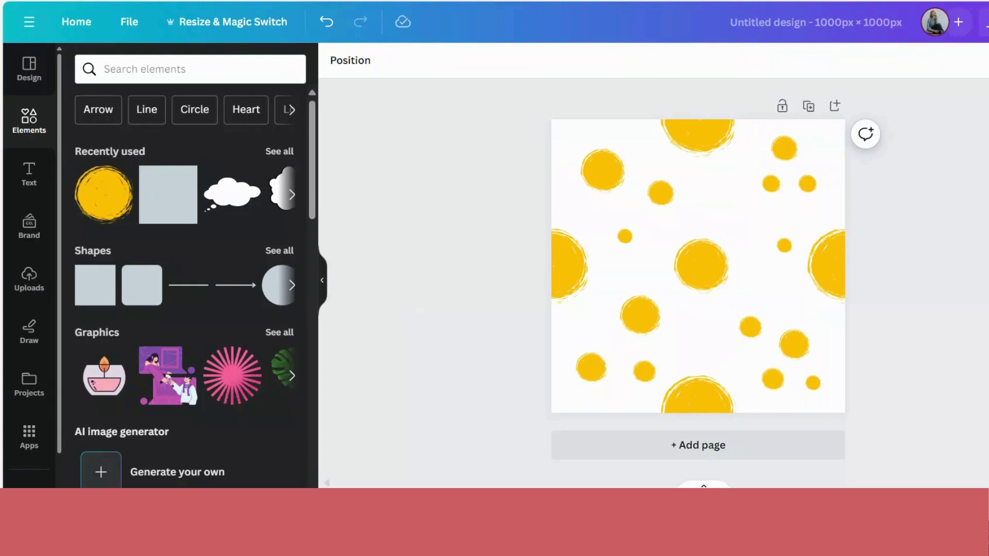
Show the circles' colour options, checking each of the four edge half circles and the page background.
left_click(698, 144)
left_click(503, 62)
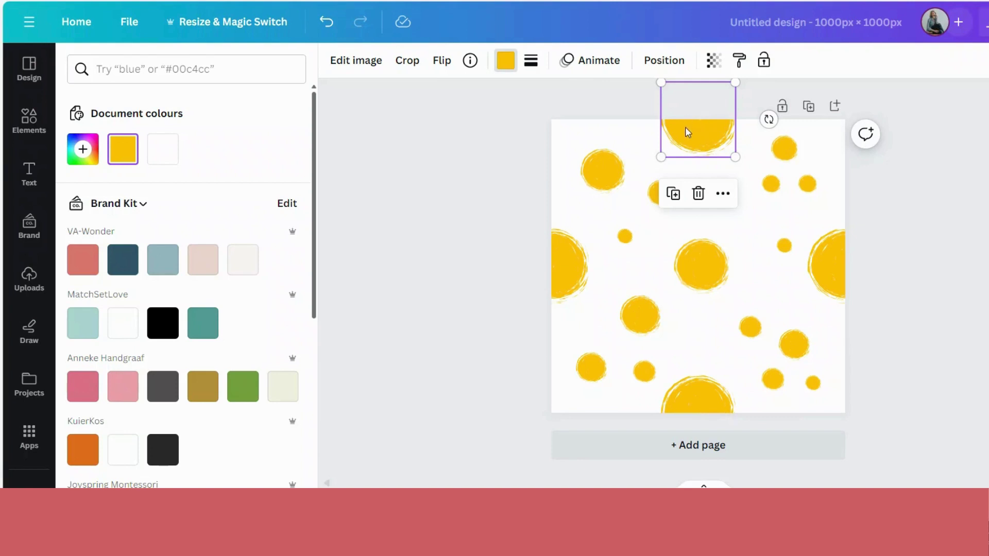
left_click(562, 261)
left_click(685, 394)
left_click(839, 266)
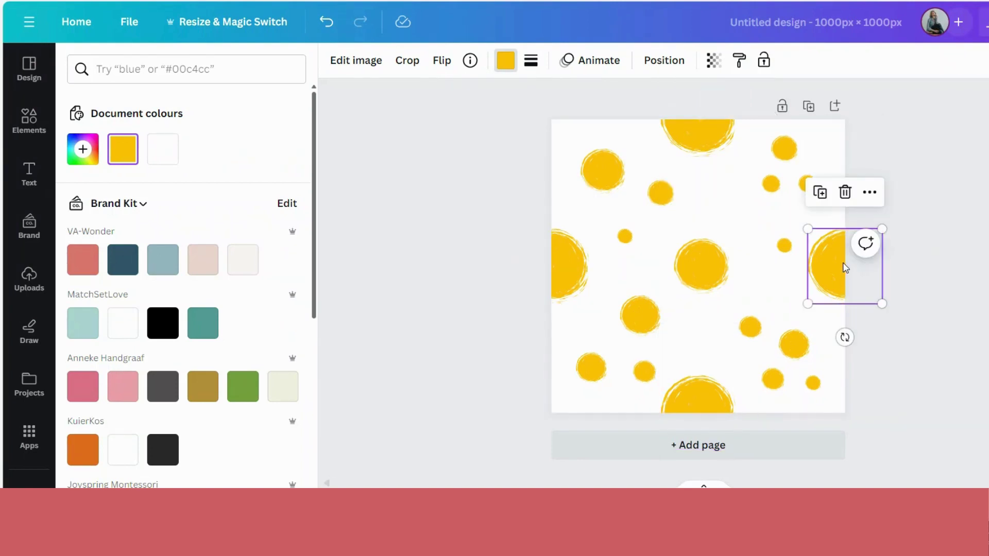
left_click(704, 143)
left_click(561, 262)
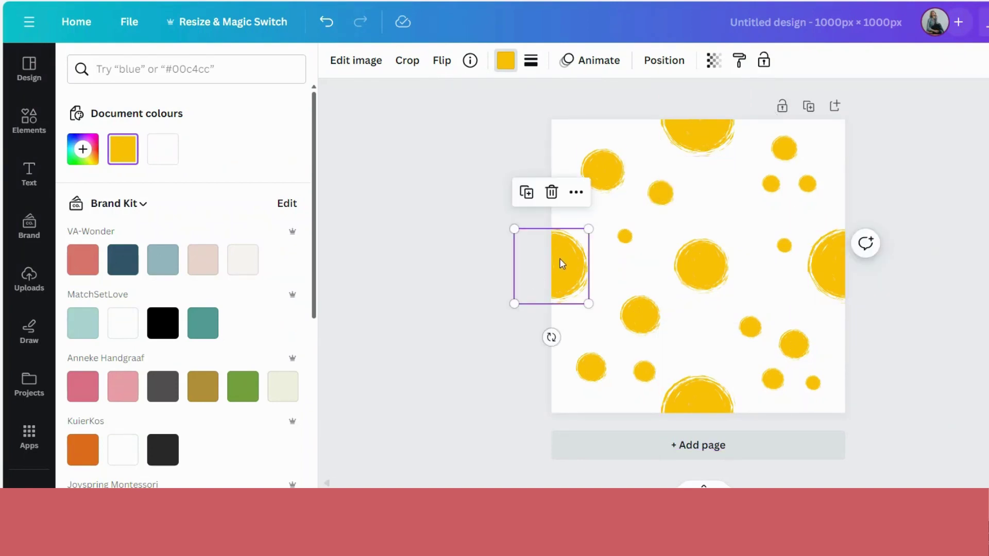
left_click(701, 397)
left_click(834, 271)
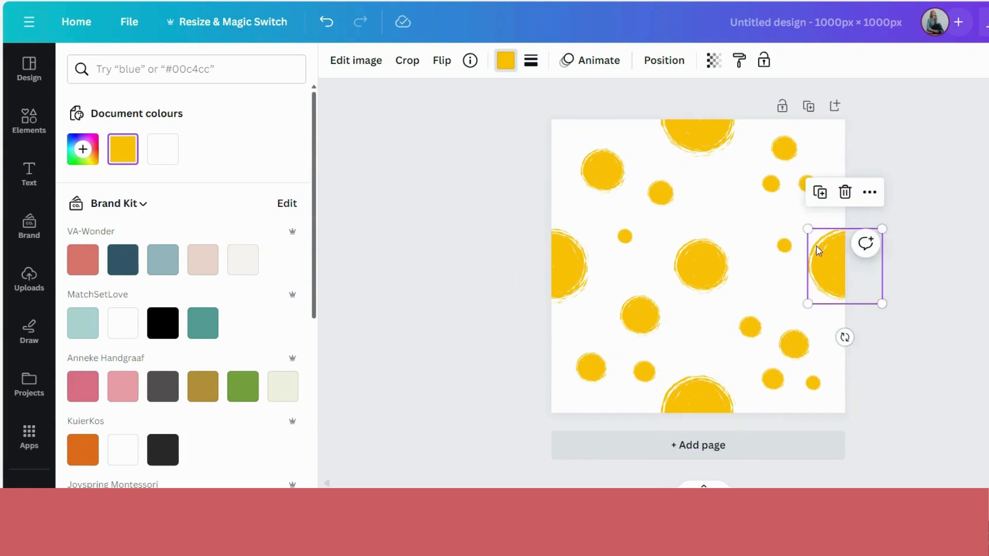
left_click(698, 149)
left_click(745, 231)
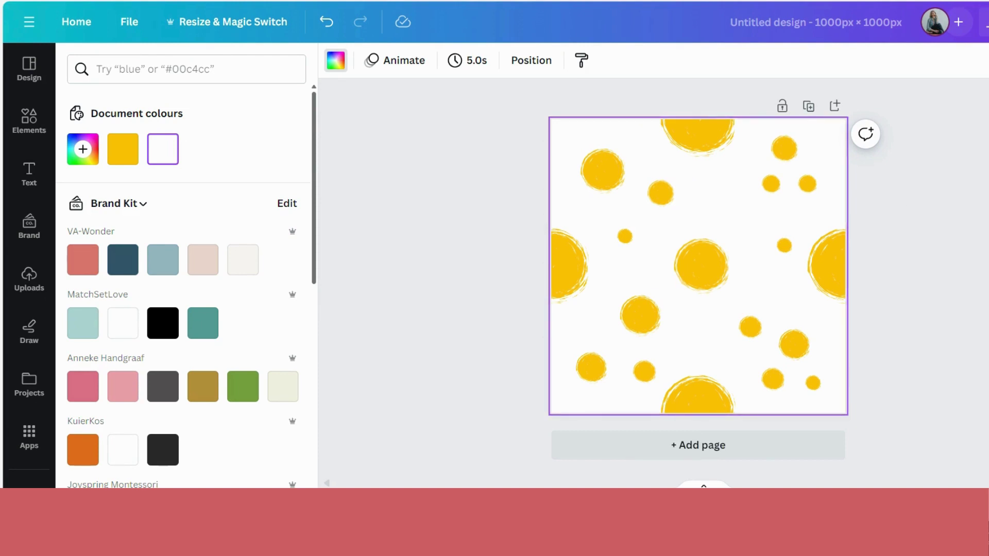
Download the dot pattern as a PNG with a transparent background.
left_click(828, 389)
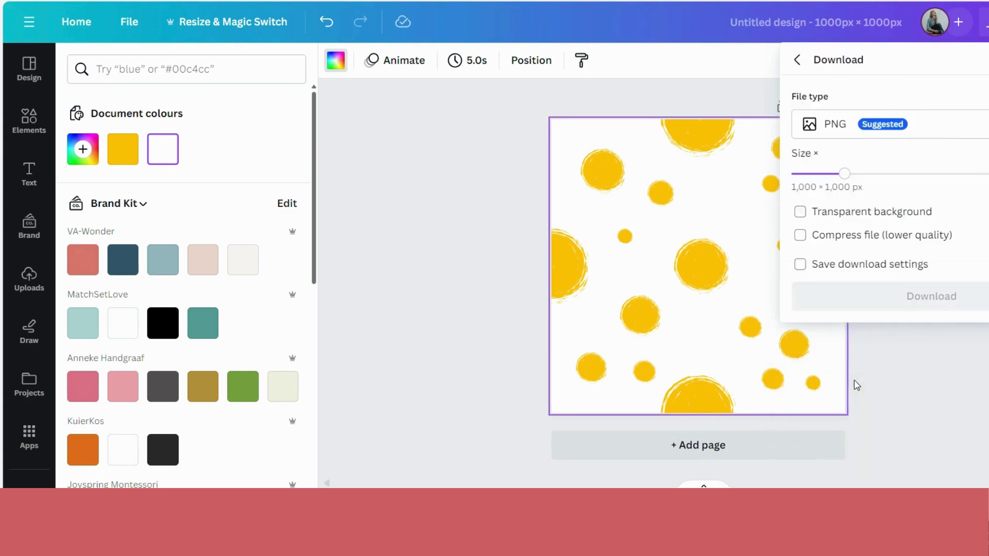
left_click(801, 215)
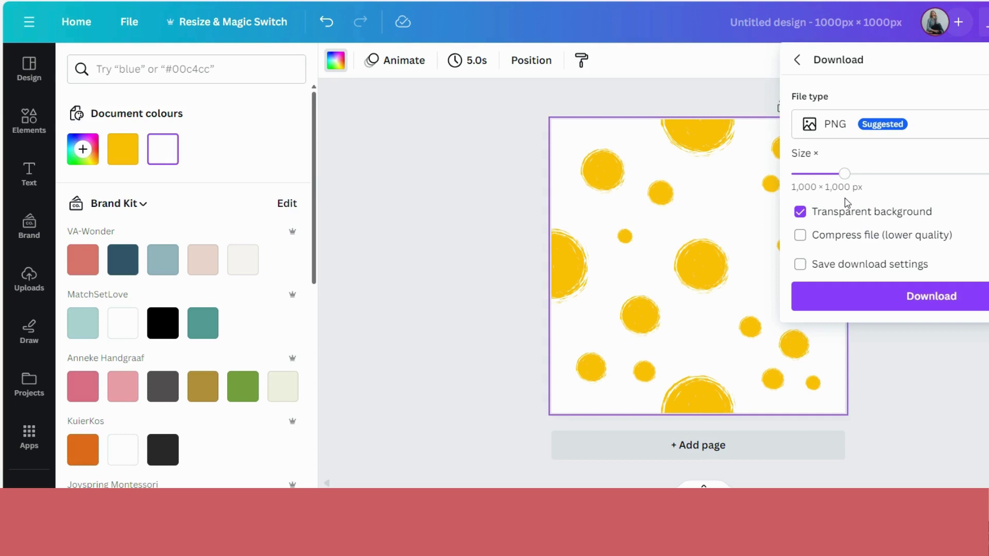
left_click(896, 296)
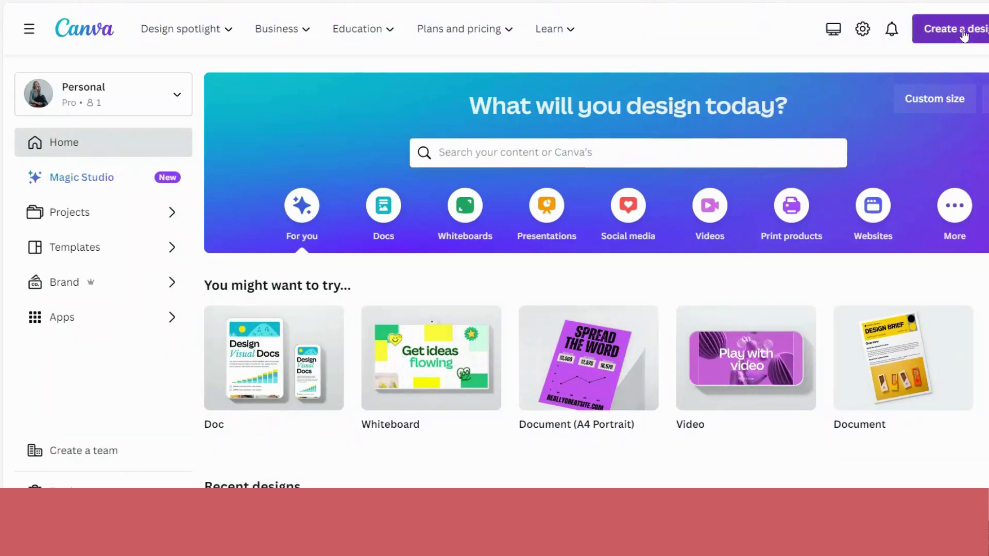
Start a new A4 landscape design and display the Uploads panel.
left_click(948, 32)
type("A4 landsc")
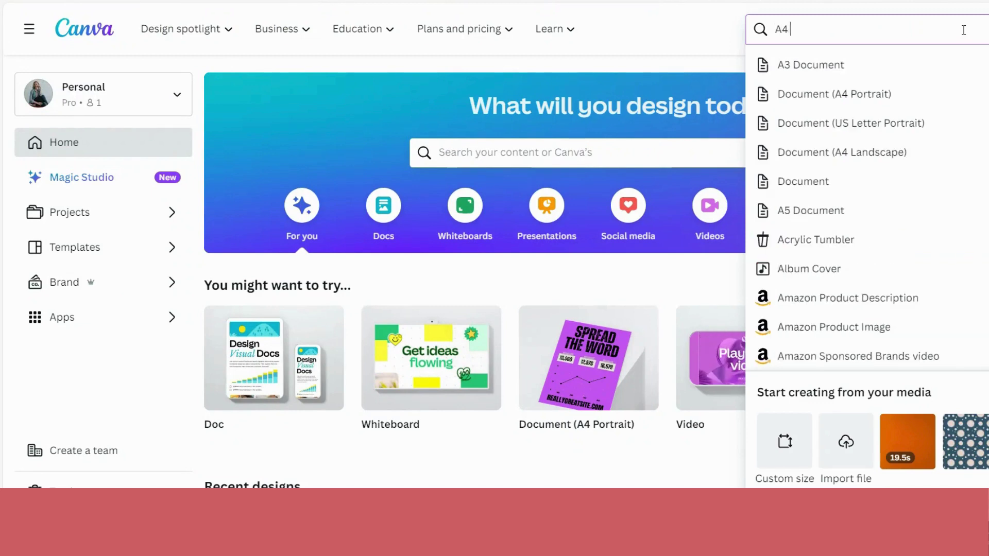
type("ape")
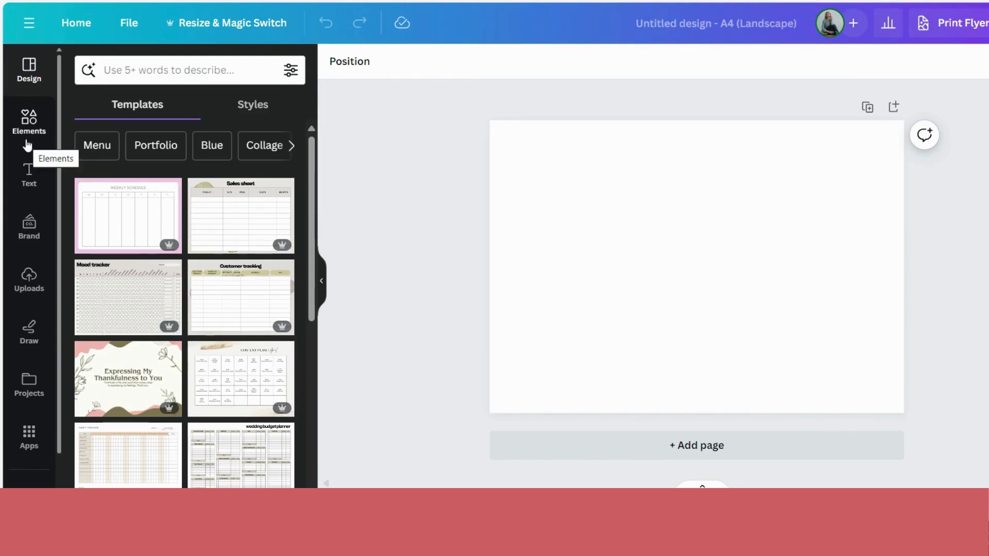
left_click(30, 284)
Upload the yellow dot image, add it, and shrink it into a tile at the top-left corner.
left_click(164, 108)
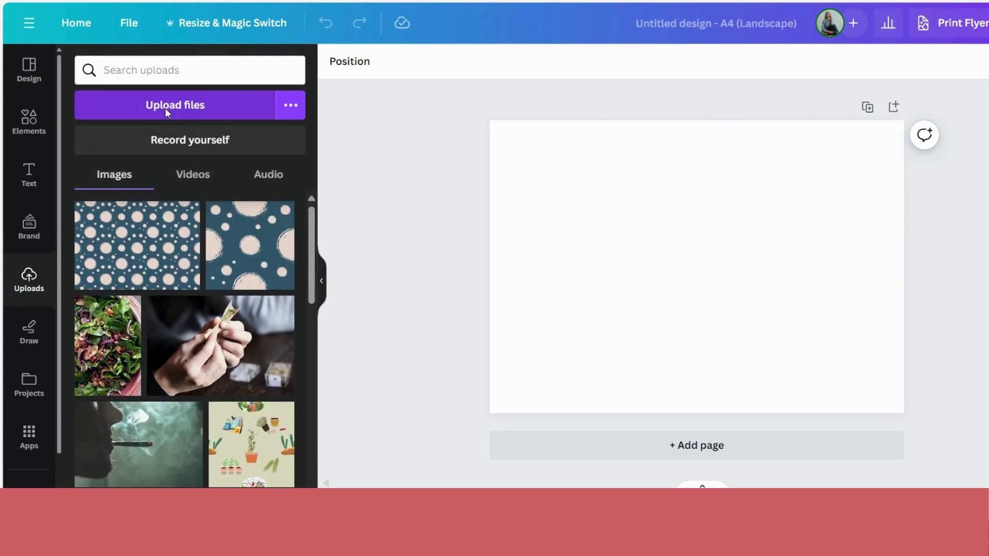
left_click(128, 249)
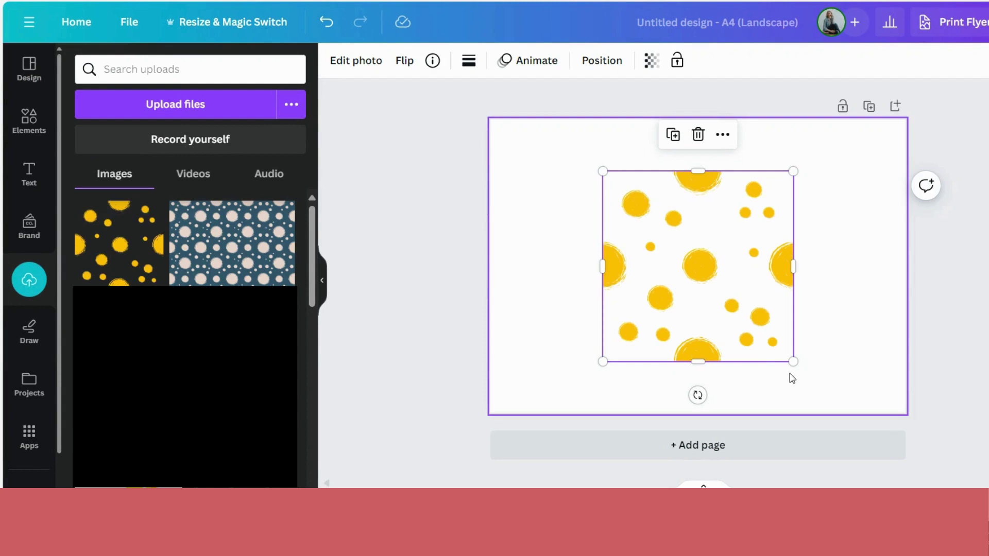
left_click_drag(792, 362, 724, 292)
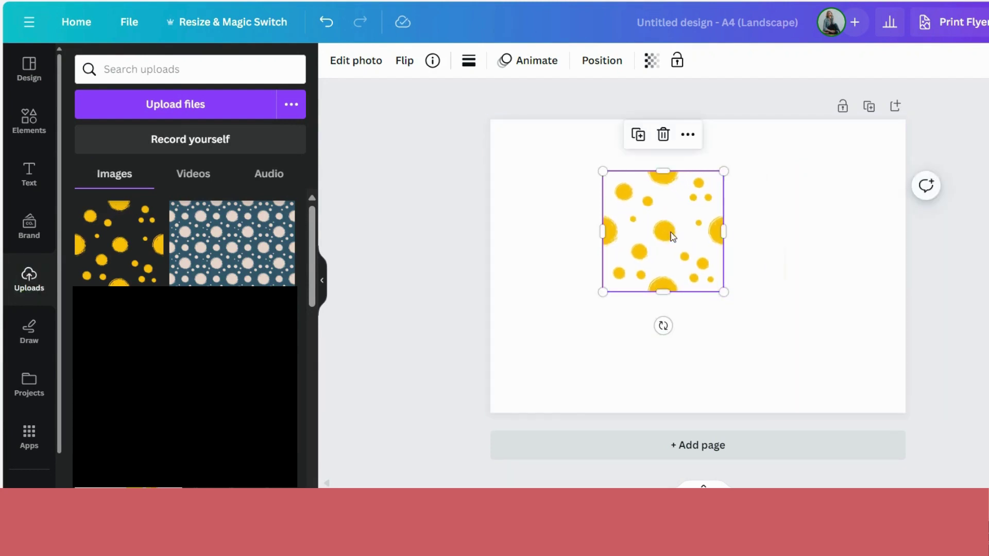
left_click_drag(670, 232, 560, 182)
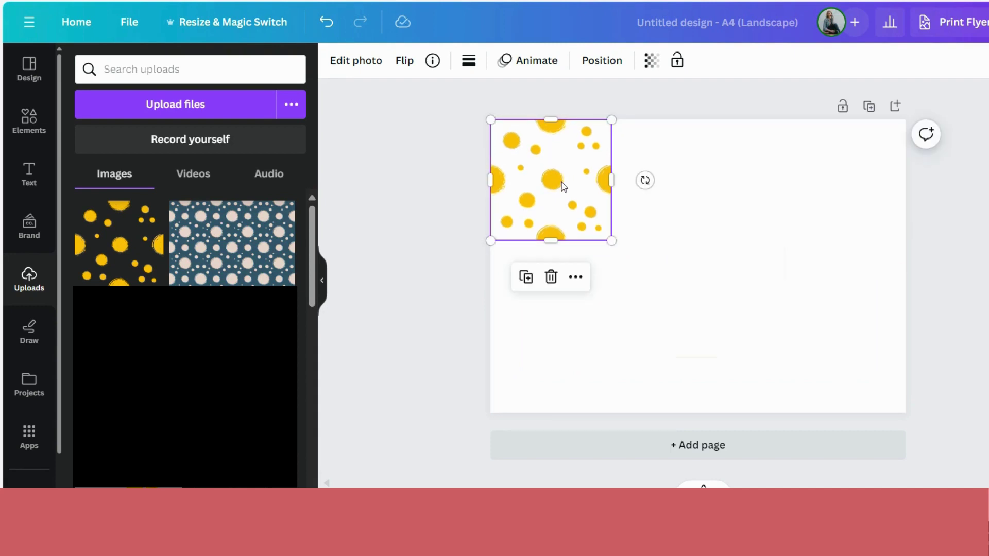
Duplicate the dot tile edge-to-edge across the top, zooming in to check the seams.
left_click(525, 276)
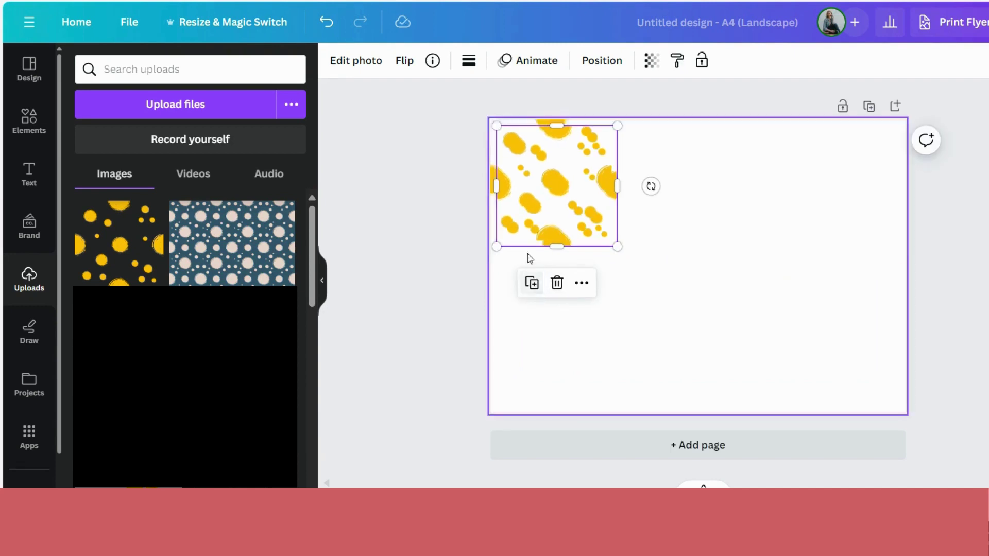
left_click_drag(545, 181, 662, 172)
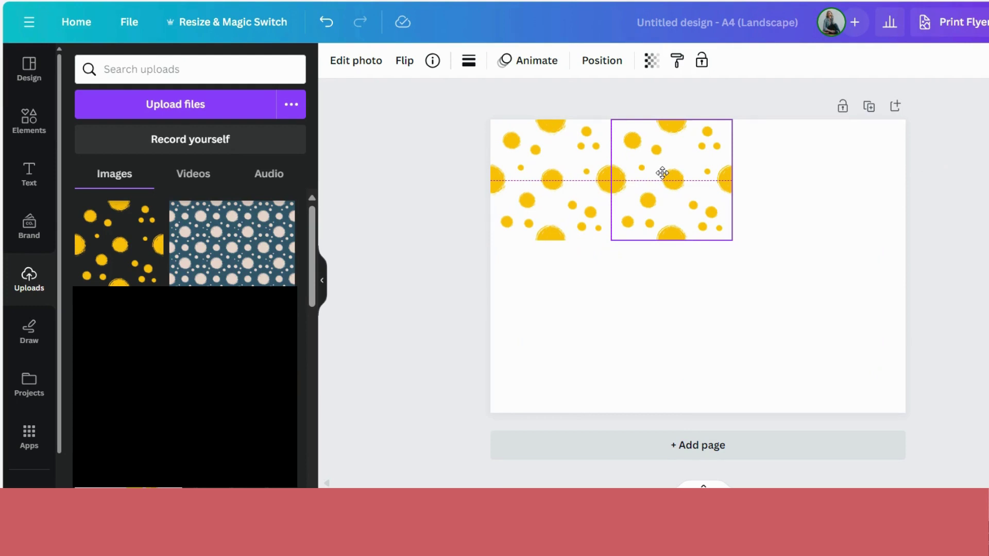
left_click_drag(662, 173, 664, 178)
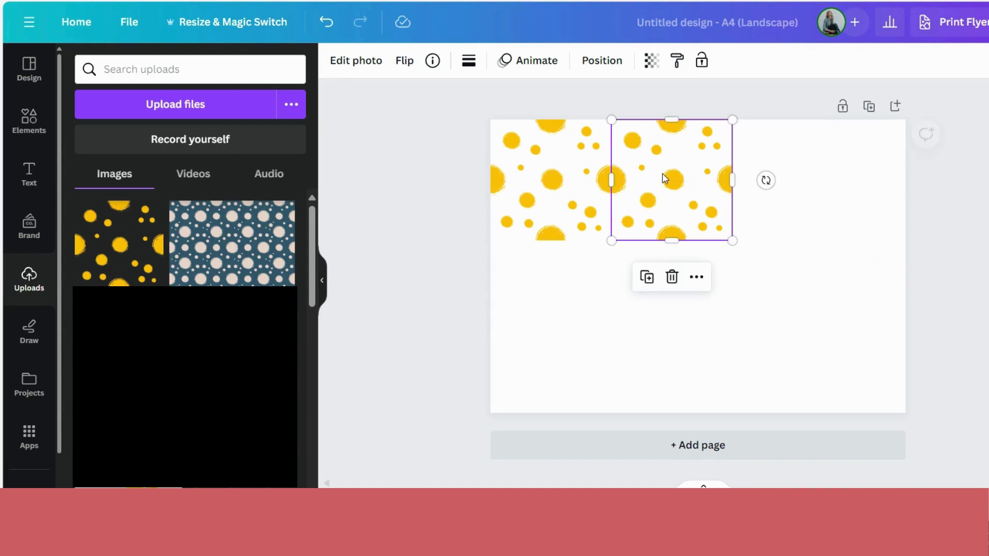
left_click(647, 278)
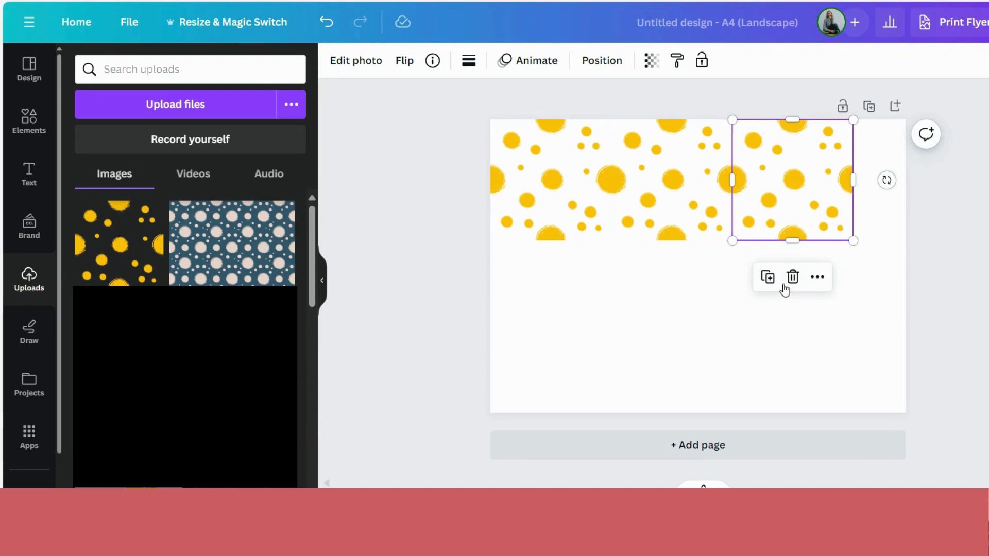
left_click(768, 277)
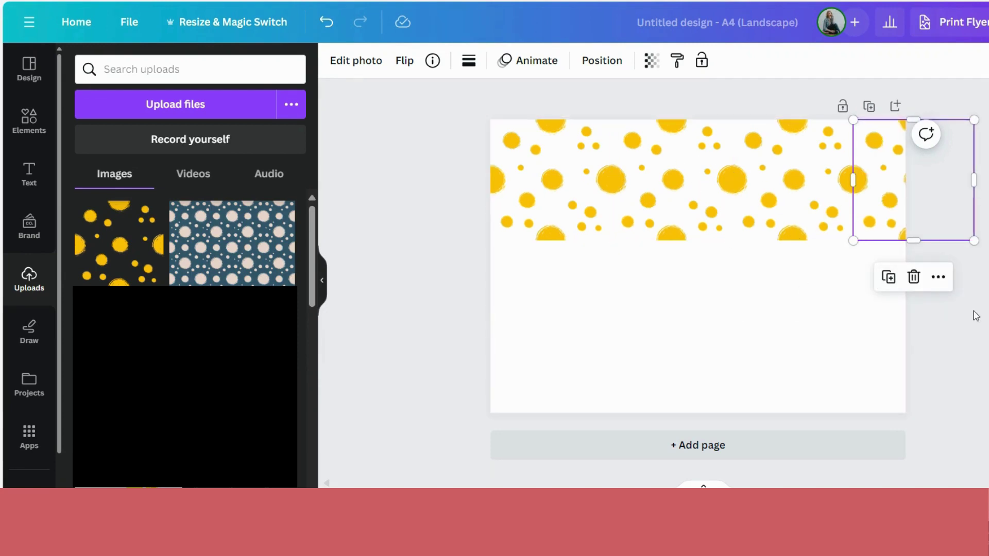
left_click(982, 350)
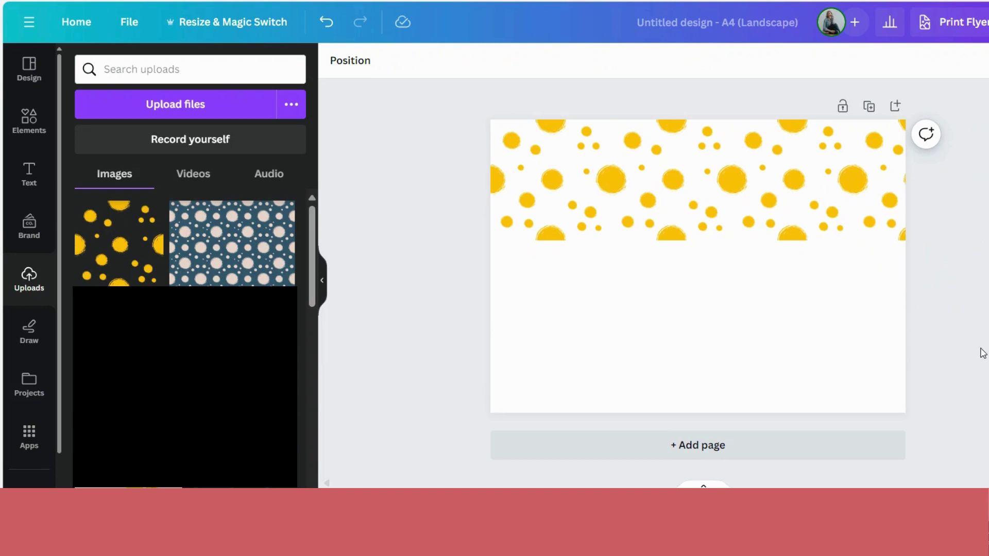
key("ctrl+plus")
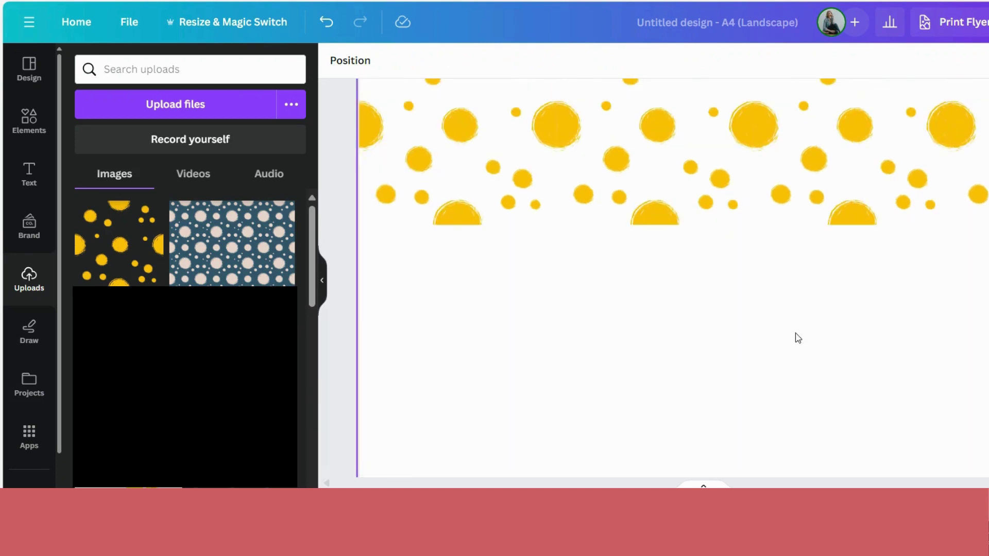
scroll(798, 338, "up", 2)
key("ctrl+minus")
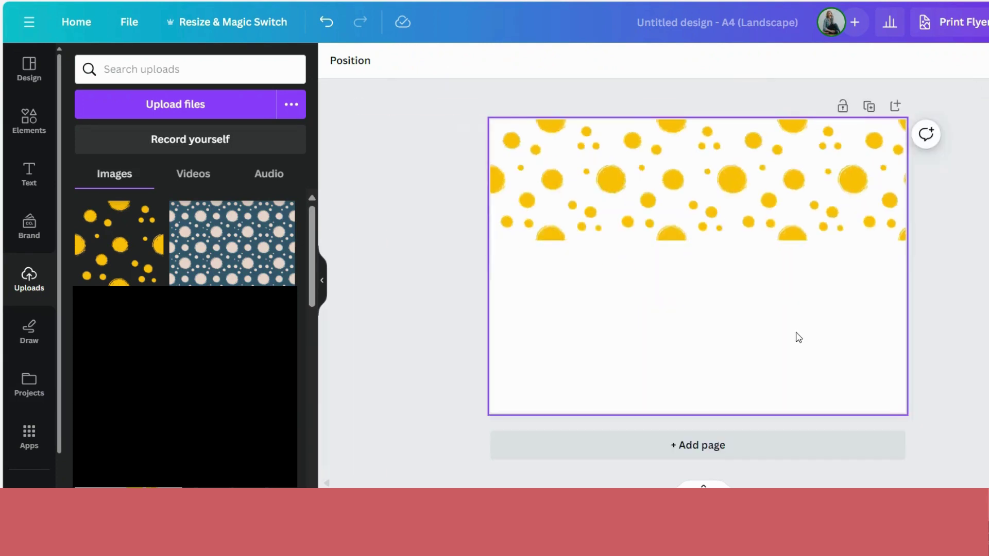
Duplicate the top-left dot tile and stack the copies down the page's left edge.
left_click(528, 161)
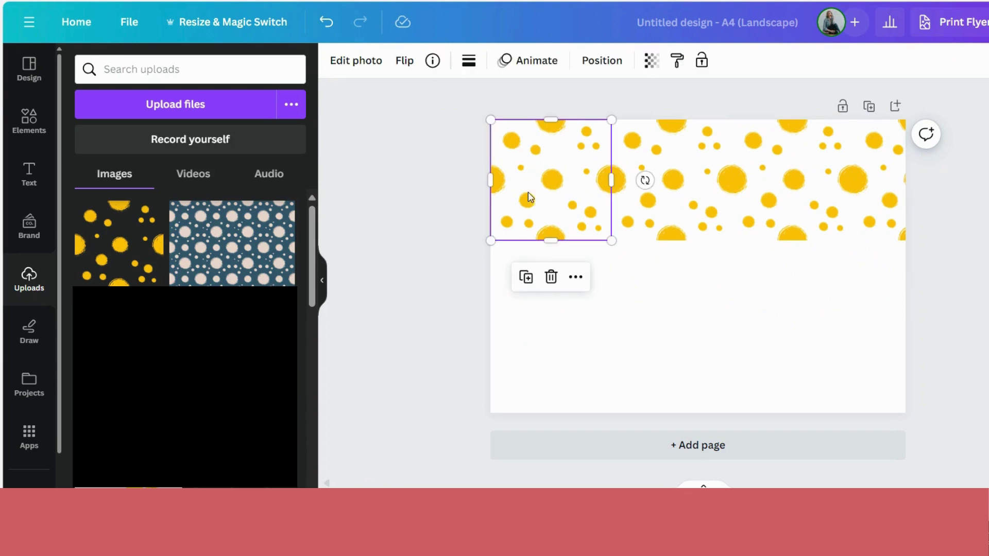
left_click(525, 277)
left_click_drag(559, 182, 551, 295)
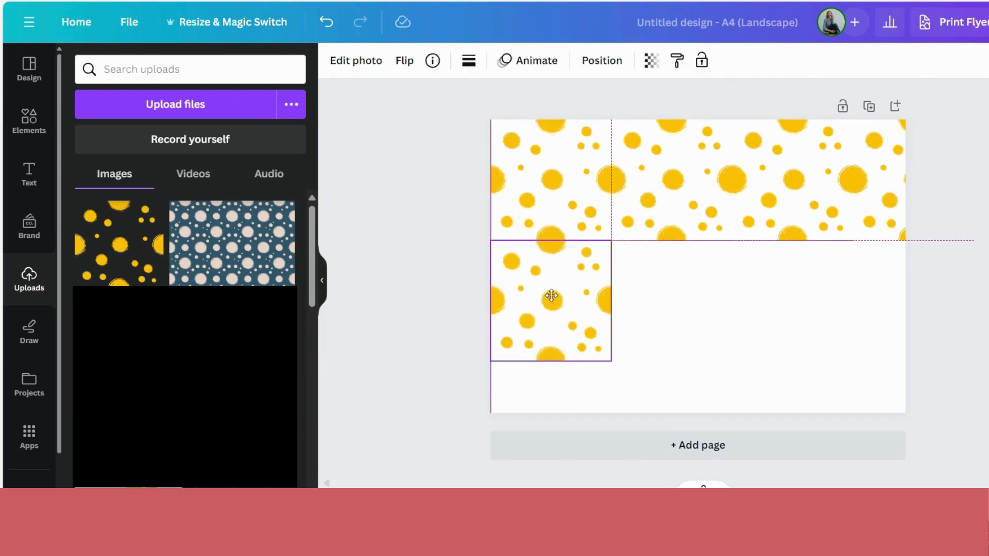
left_click_drag(551, 296, 551, 296)
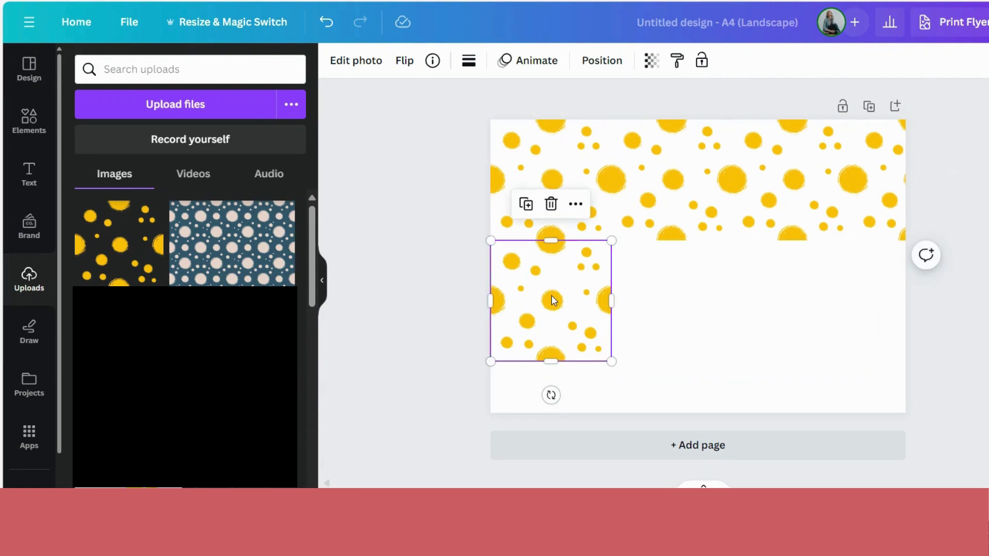
left_click(525, 204)
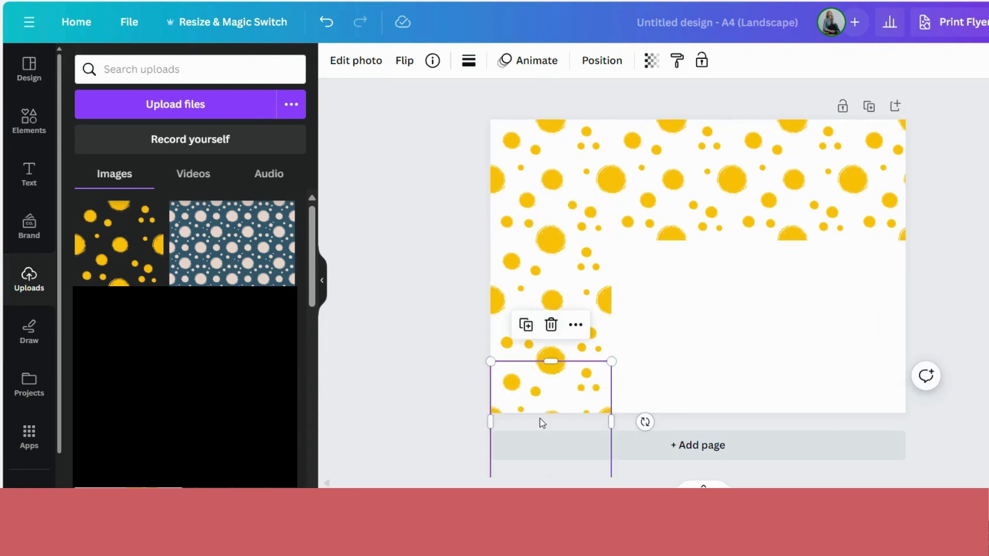
Copy the two-tile column repeatedly to the right until the tiles reach the page's right edge.
left_click(565, 287)
left_click(529, 427, "shift")
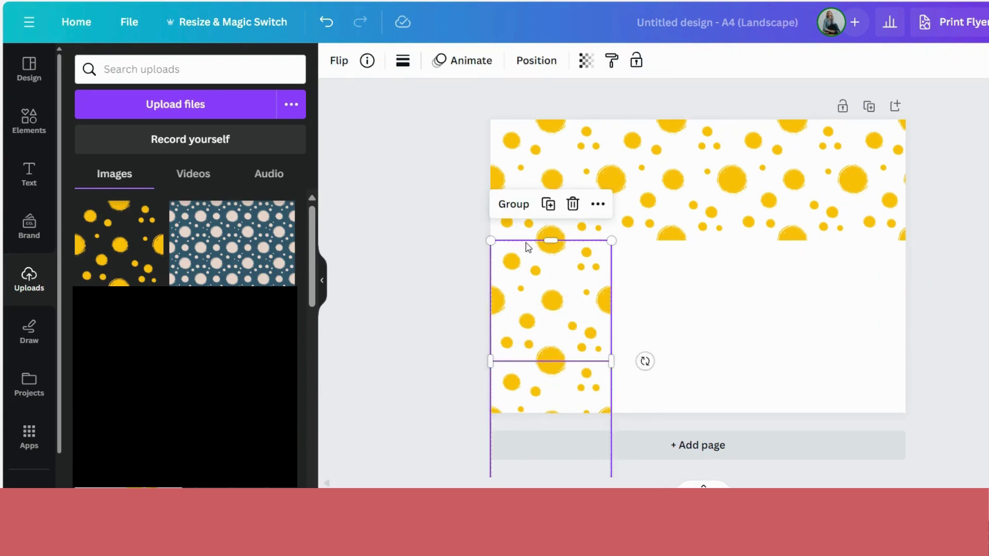
left_click(549, 204)
left_click_drag(578, 276, 689, 321)
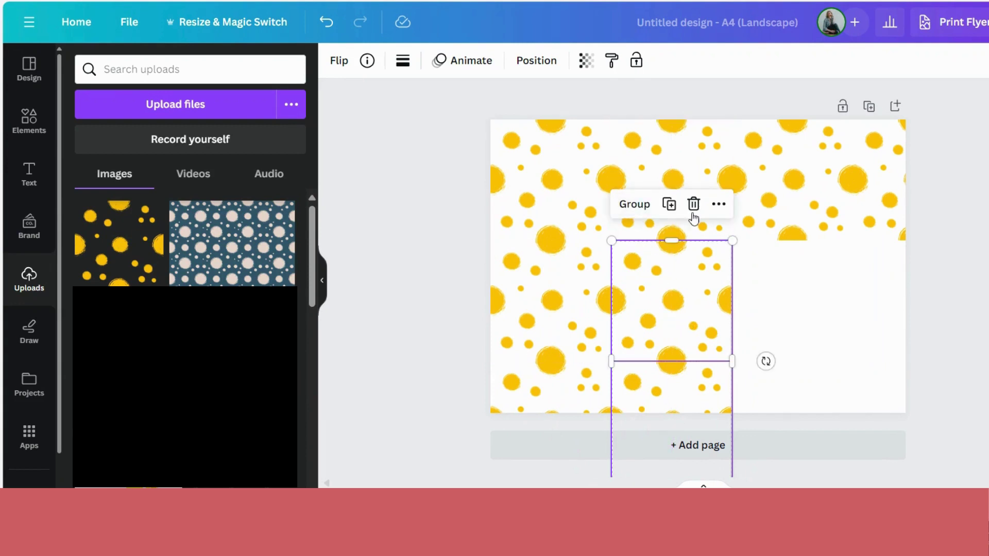
left_click(669, 204)
left_click(676, 207)
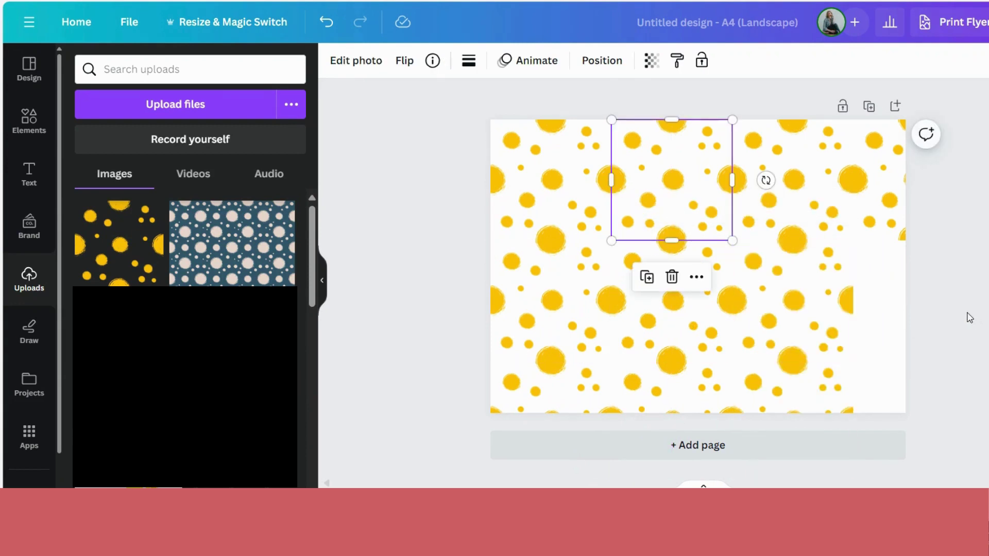
left_click(801, 311)
left_click_drag(791, 361, 796, 390)
left_click(791, 206)
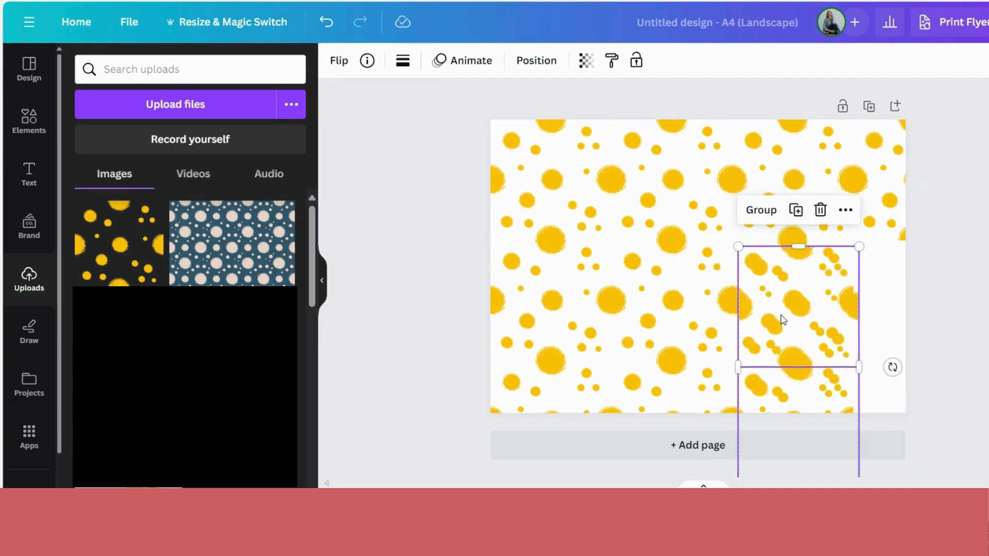
left_click_drag(783, 320, 898, 310)
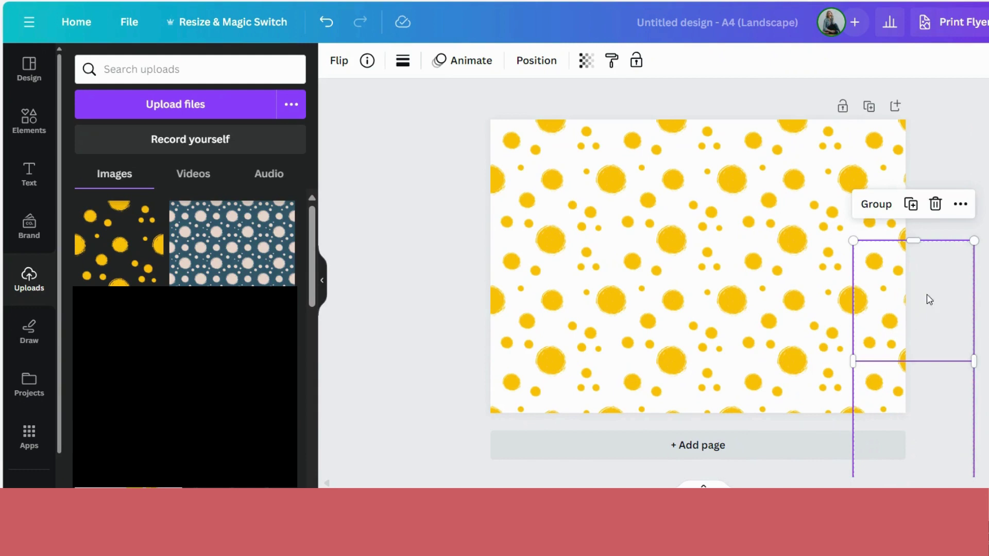
key("Escape")
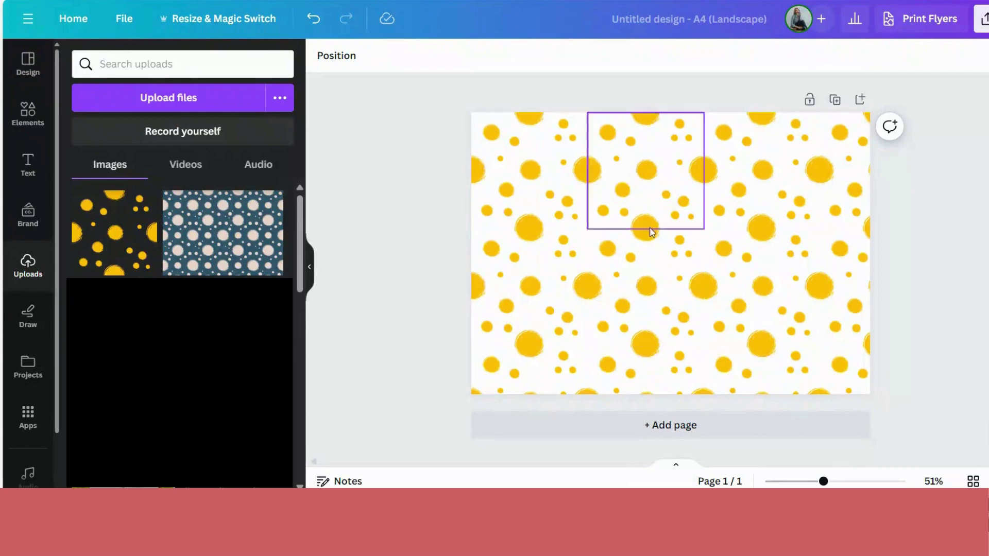
Select the page's Background layer from the Layers list.
right_click(639, 254)
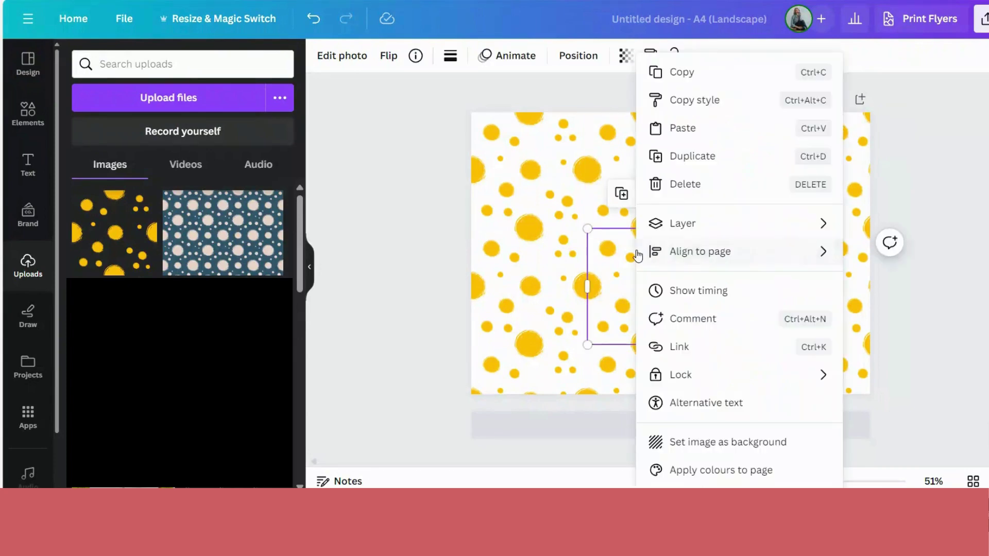
mouse_move(669, 223)
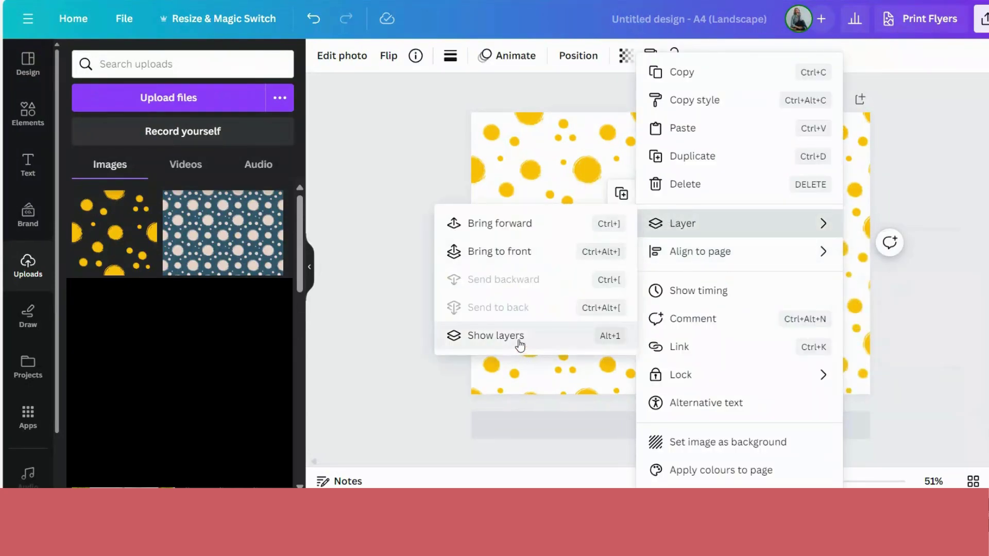
left_click(517, 338)
scroll(176, 319, "down", 3)
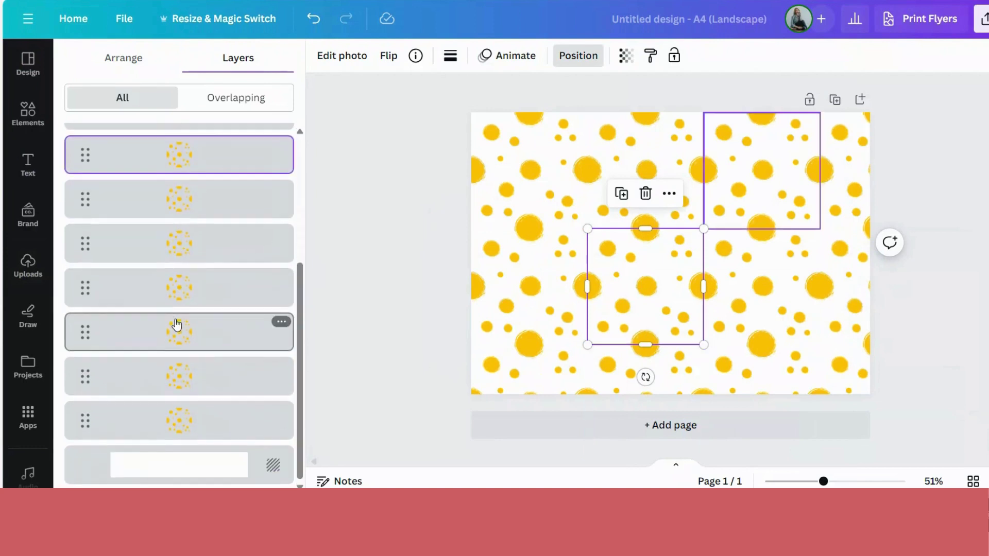
left_click(166, 472)
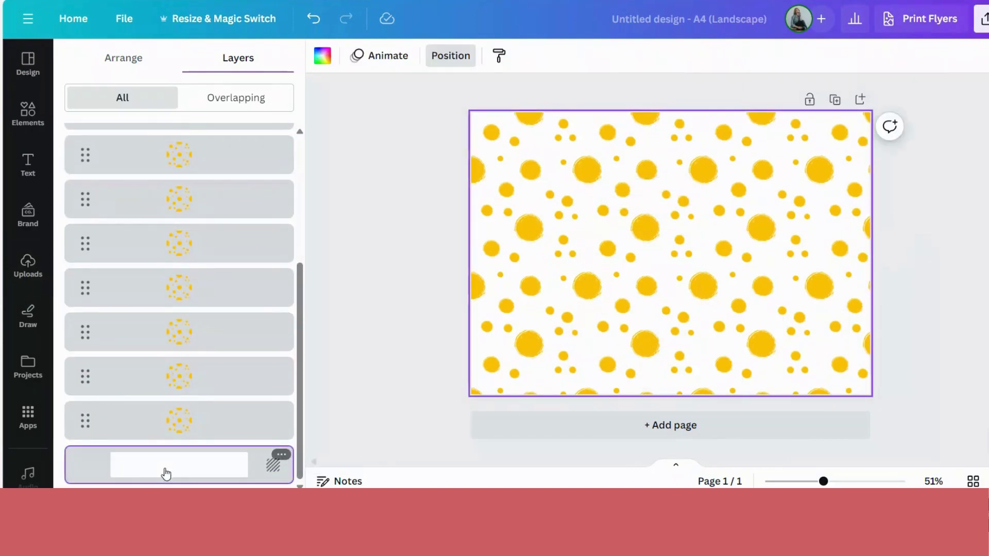
Preview two gradient backgrounds, then set the background to the solid Pink swatch.
left_click(323, 57)
scroll(229, 249, "down", 4)
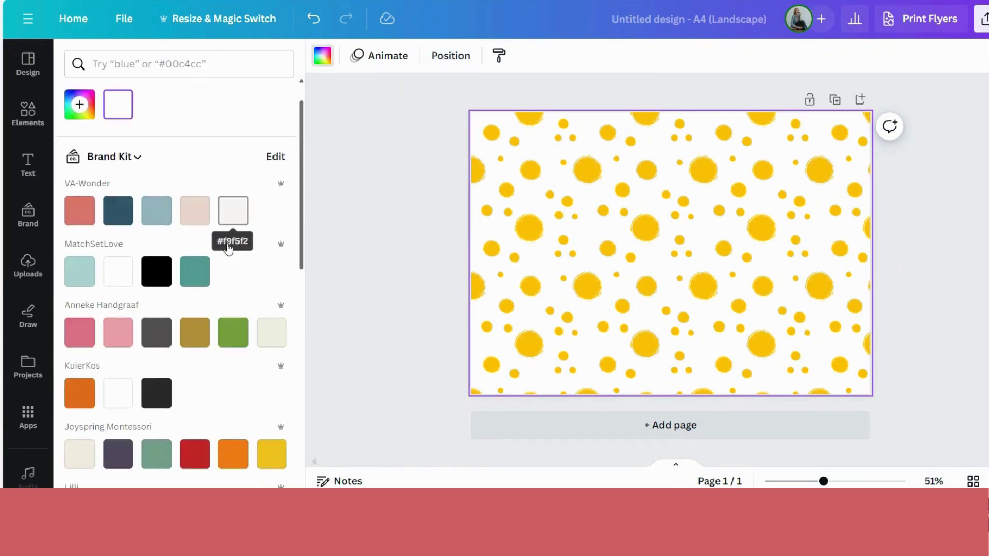
scroll(229, 249, "down", 8)
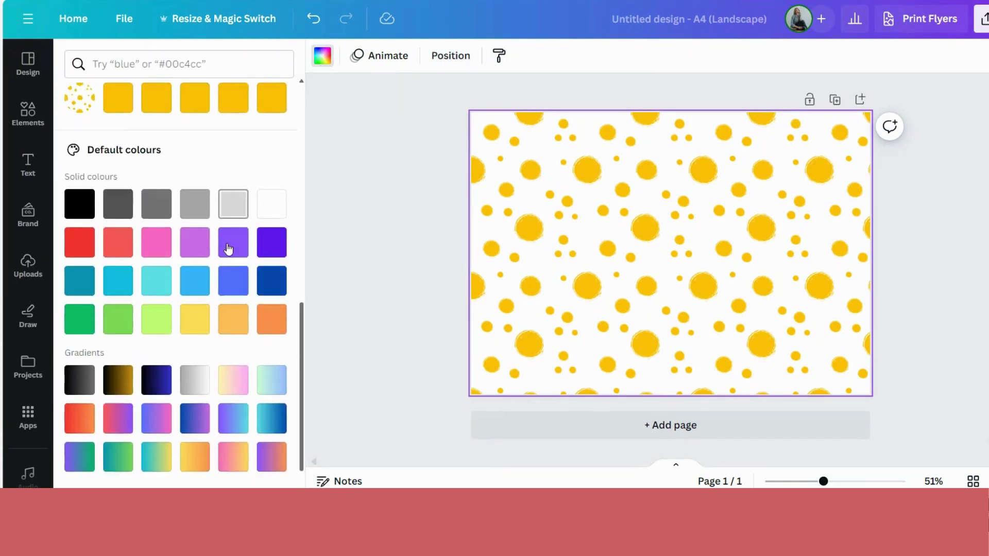
left_click(235, 348)
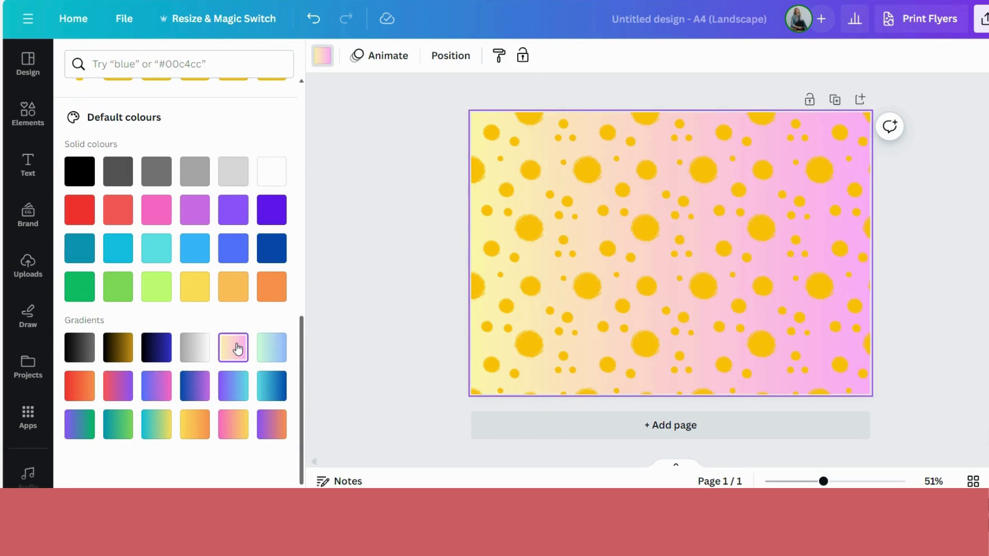
left_click(271, 348)
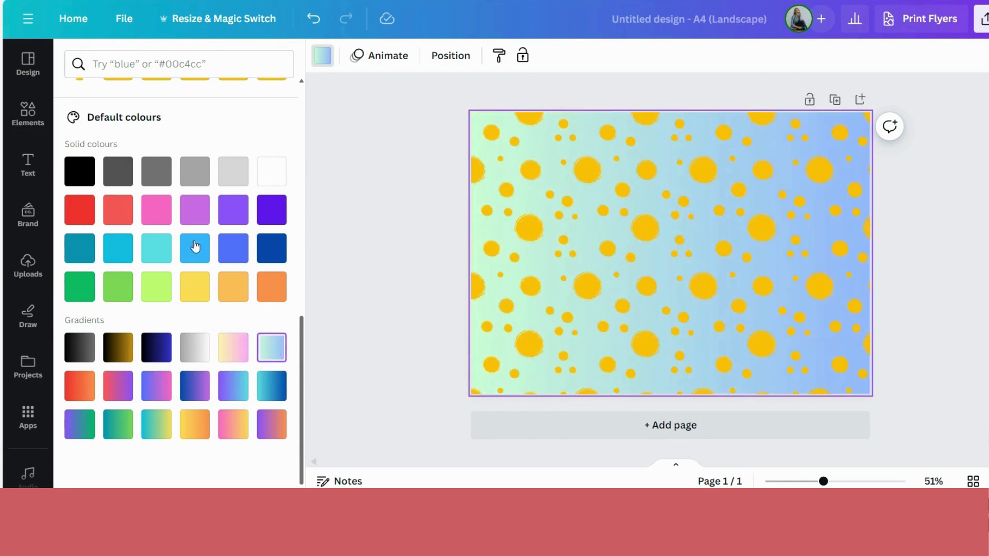
left_click(151, 217)
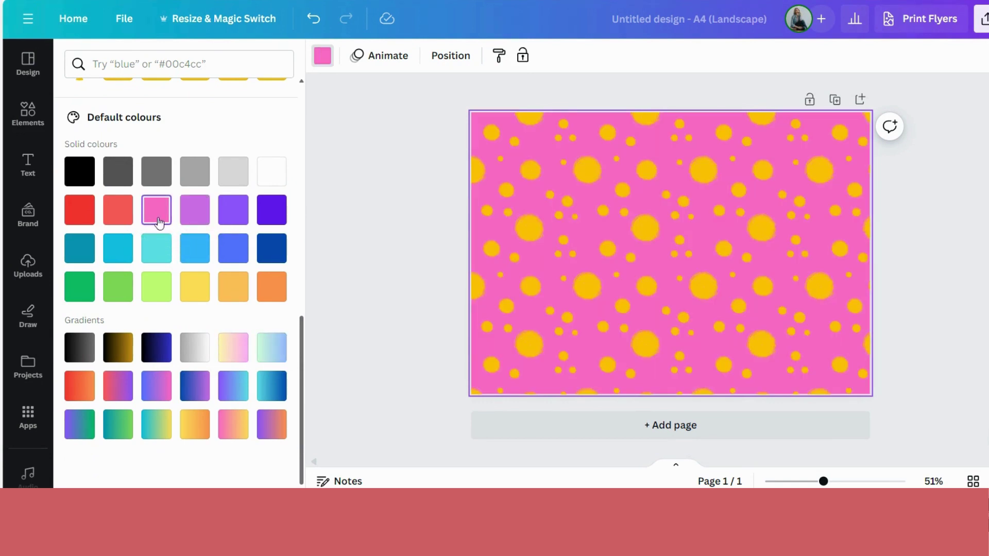